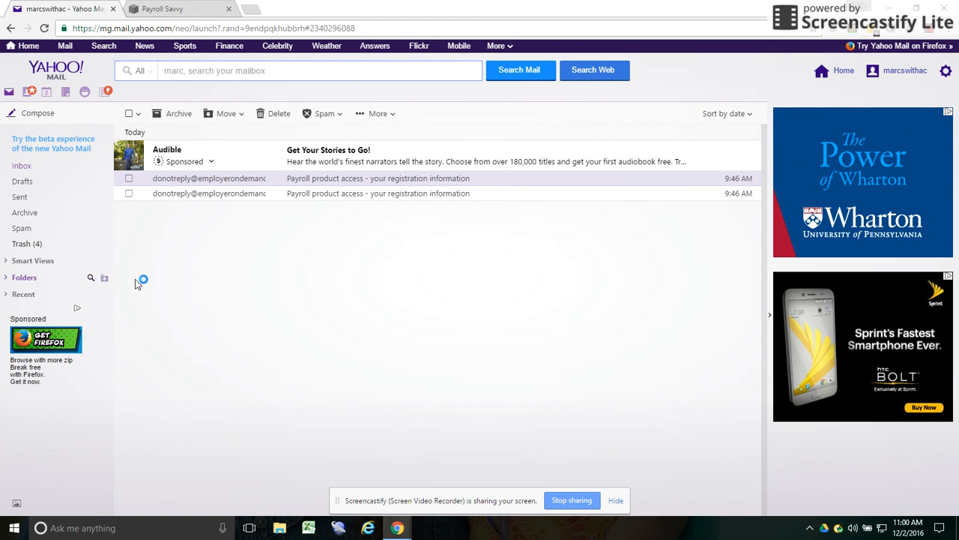
# - Copy the temporary password from the password email
pyautogui.click(204, 196)
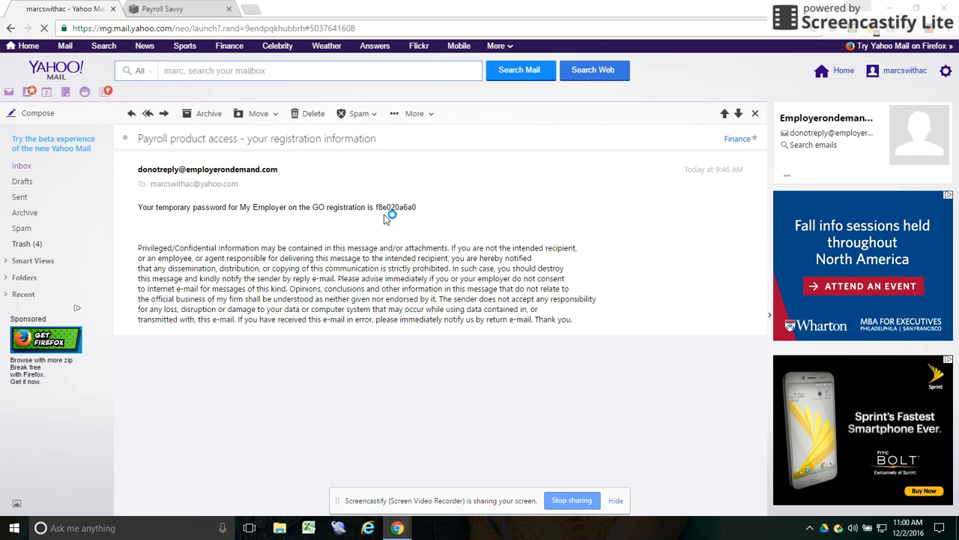
pyautogui.tripleClick(389, 207)
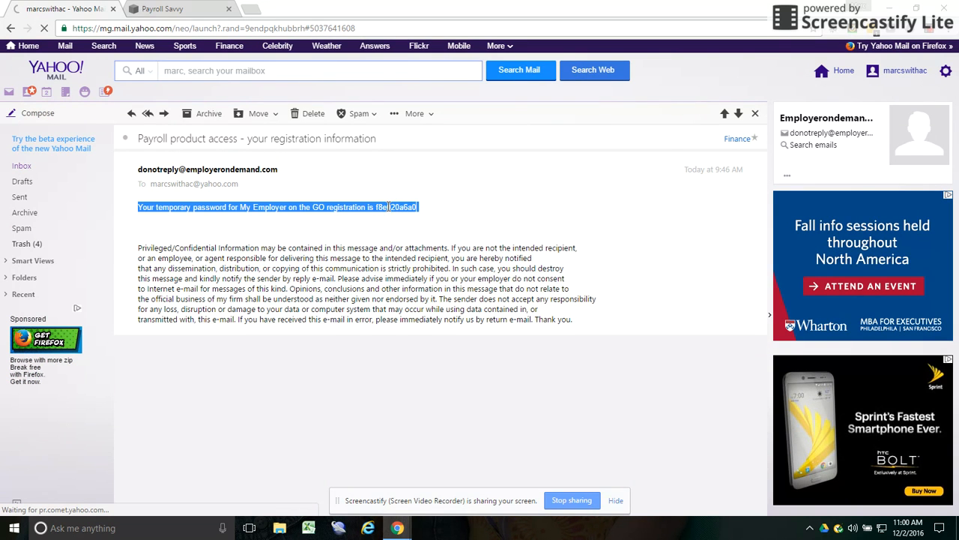
pyautogui.doubleClick(390, 206)
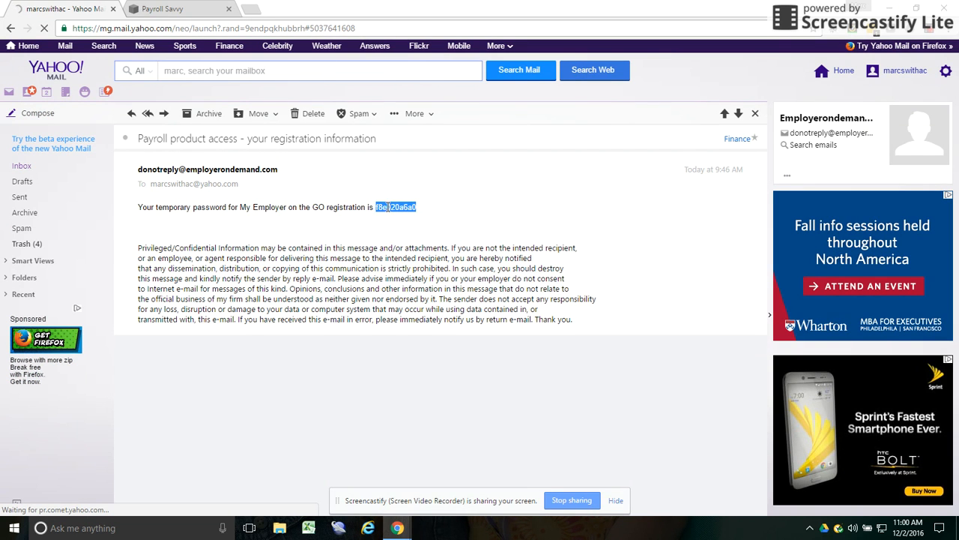
pyautogui.rightClick(382, 207)
pyautogui.click(421, 216)
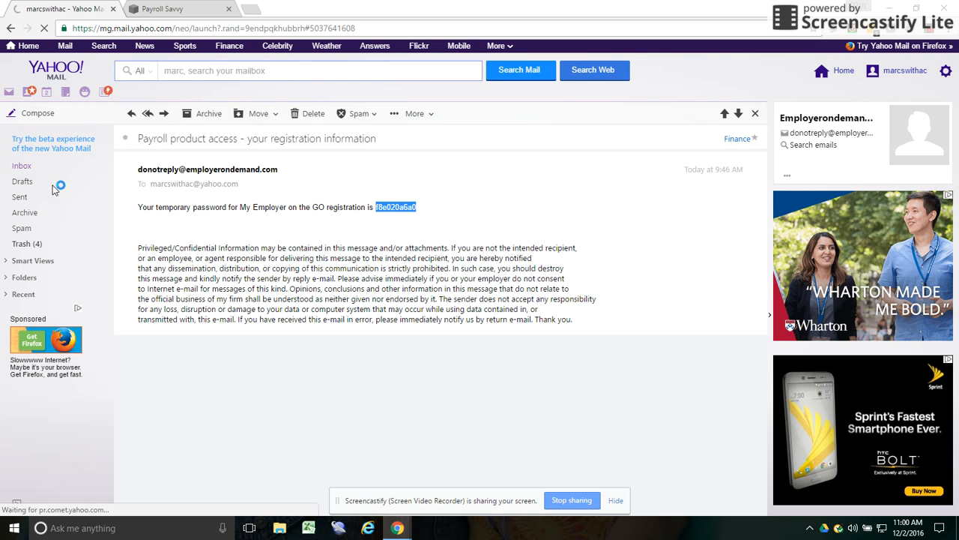
# - Follow the registration email's sign-up link to the My Employer on the Go registration page
pyautogui.click(21, 166)
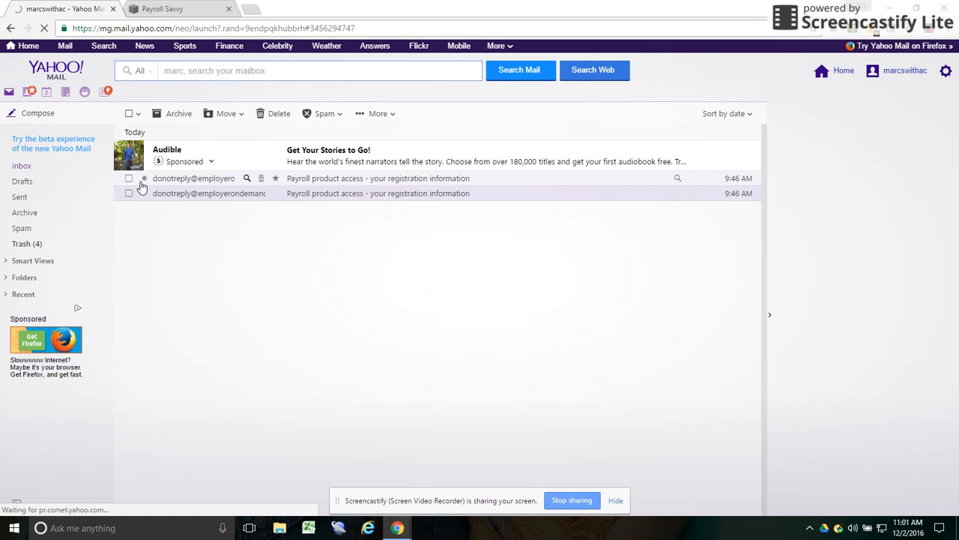
pyautogui.click(185, 182)
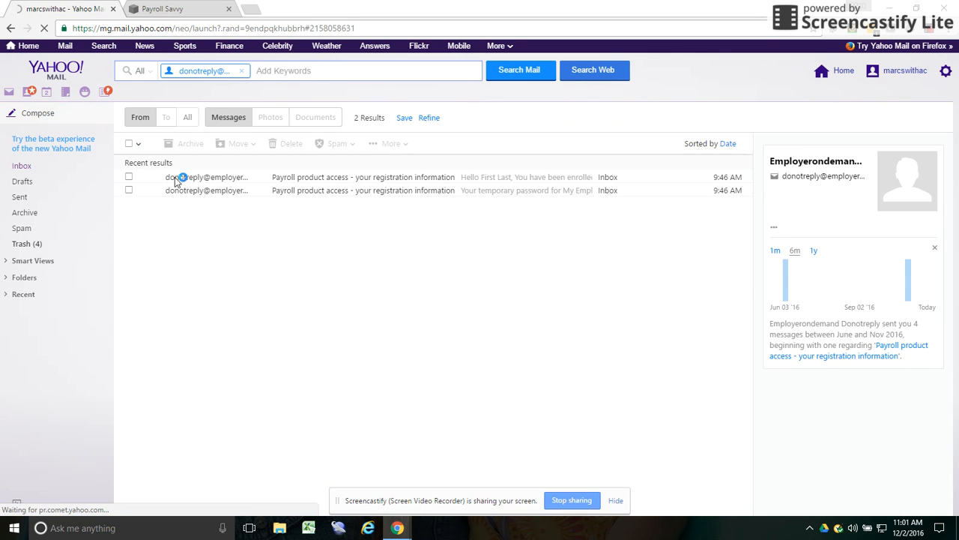
pyautogui.click(185, 178)
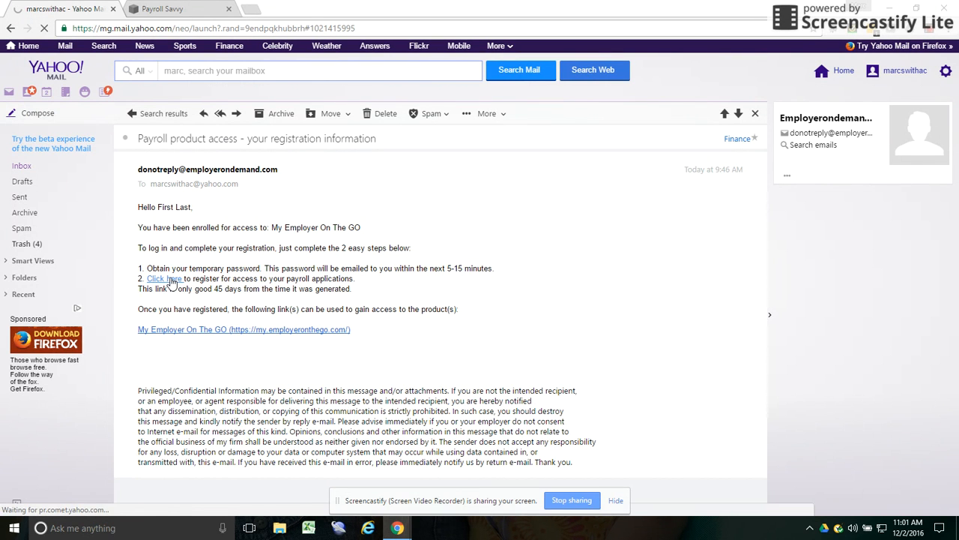
pyautogui.click(171, 280)
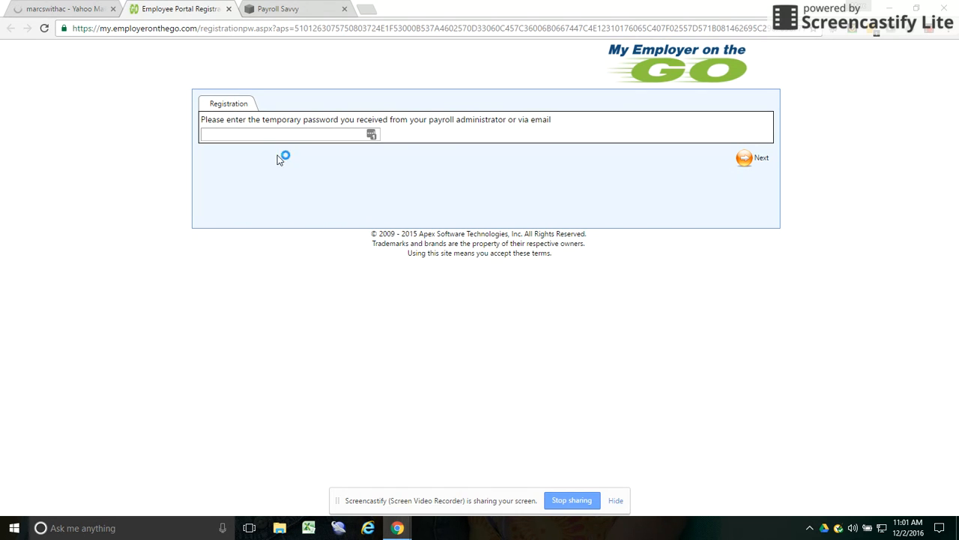
# - Paste the temporary password into the password field and submit it
pyautogui.click(265, 133)
pyautogui.rightClick(265, 132)
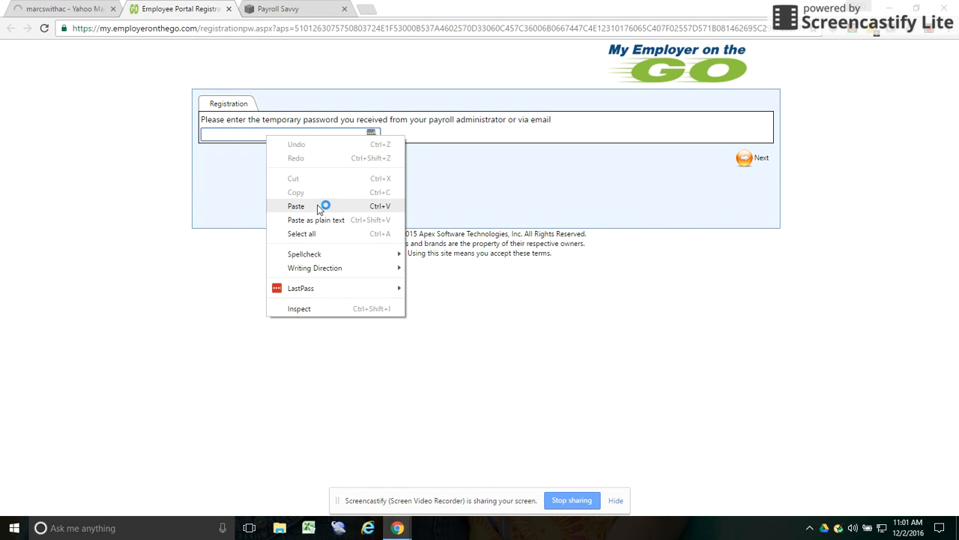
pyautogui.click(293, 203)
pyautogui.click(760, 158)
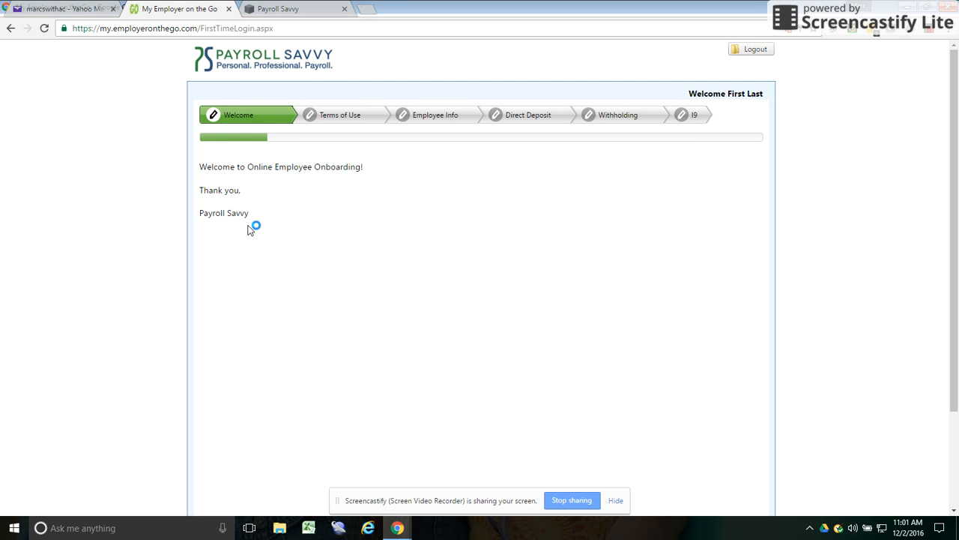
# - Read through the Welcome page and continue to the Terms of Use step
pyautogui.scroll(-1, 287, 182)
pyautogui.scroll(-1, 289, 187)
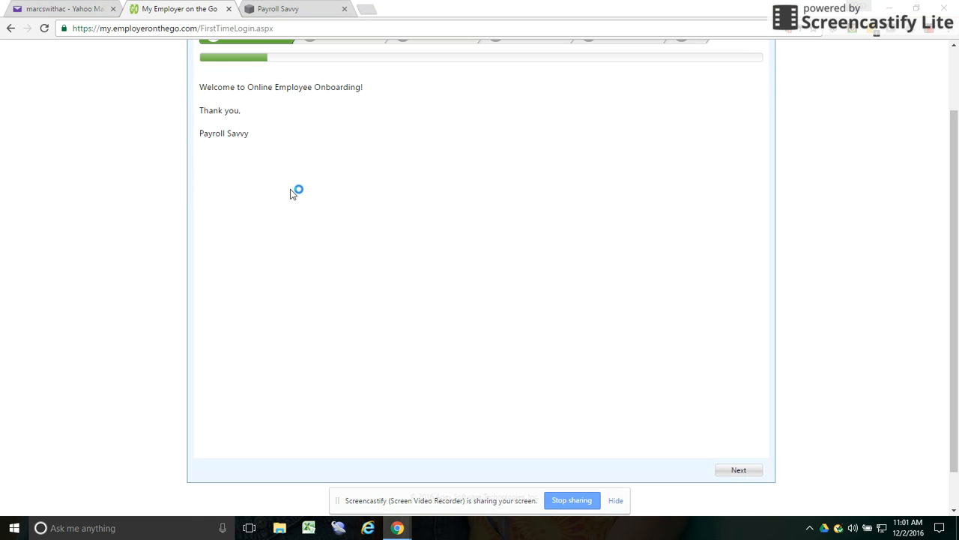
pyautogui.scroll(-3, 278, 165)
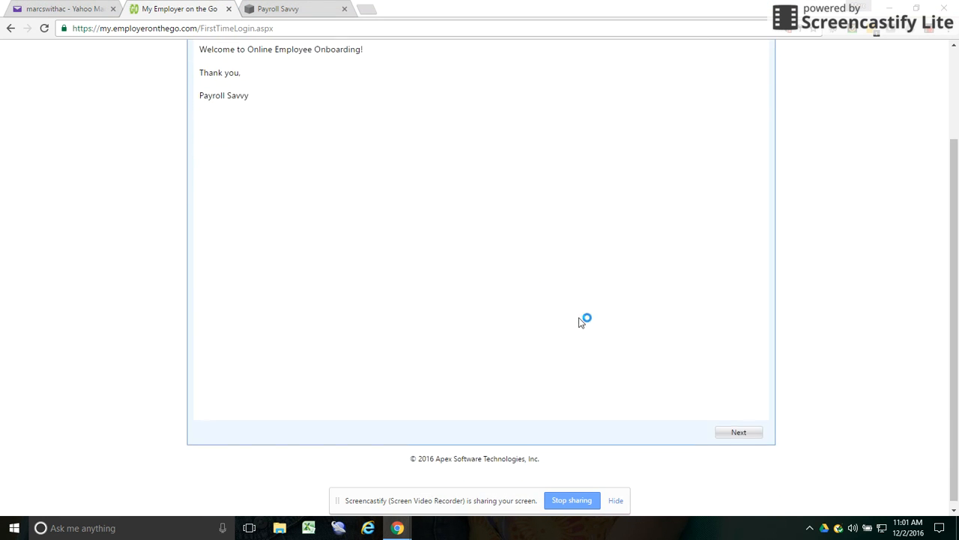
pyautogui.click(752, 430)
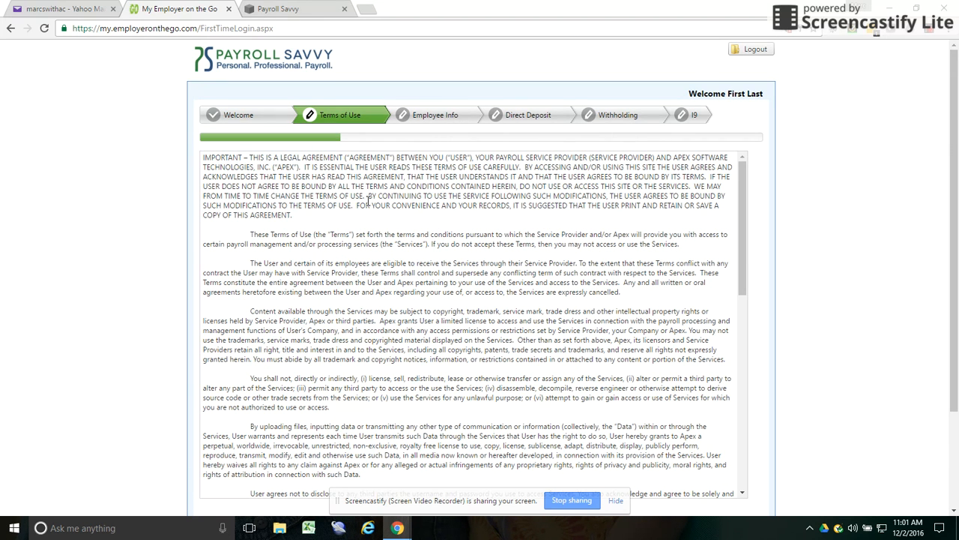
# - Agree to the Terms and Conditions and continue to the Employee Info form
pyautogui.scroll(-3, 367, 197)
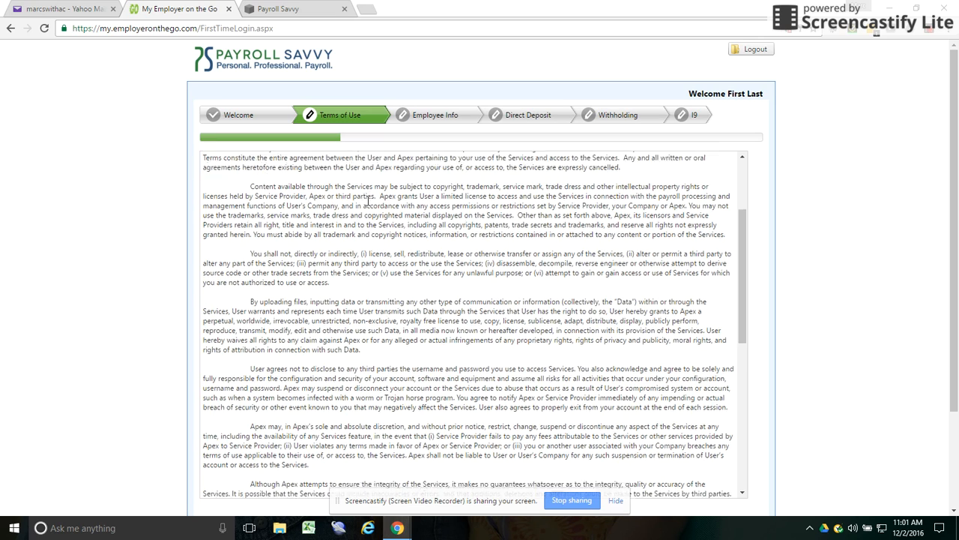
pyautogui.scroll(-10, 367, 197)
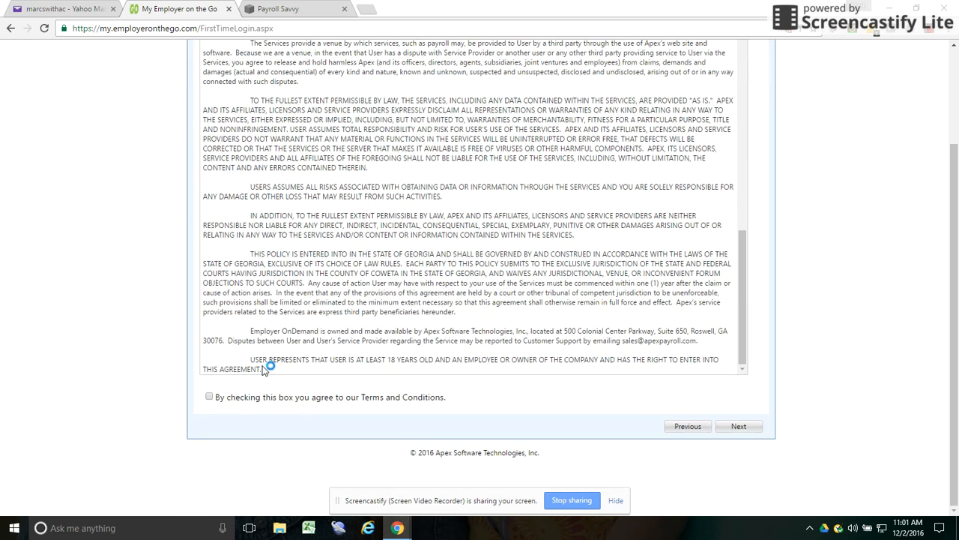
pyautogui.click(209, 397)
pyautogui.scroll(5, 400, 345)
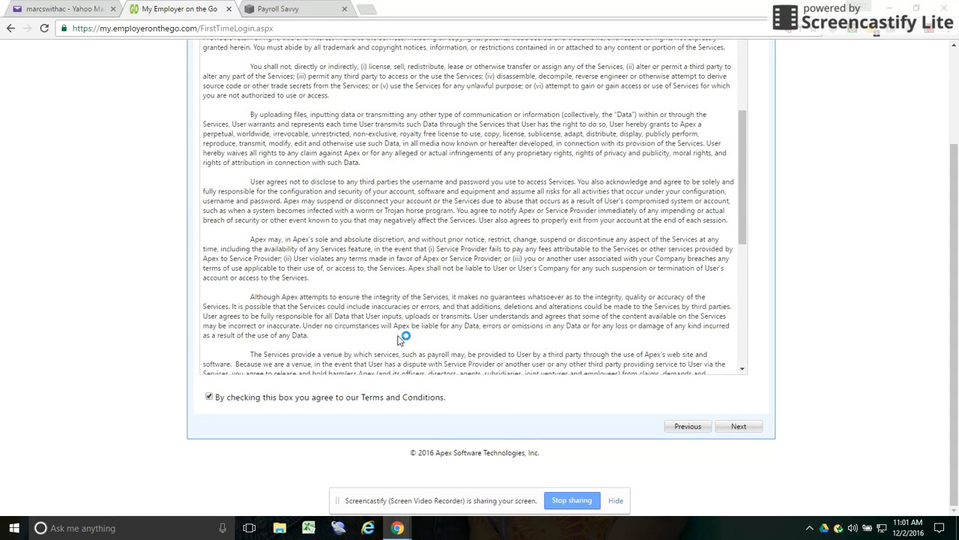
pyautogui.scroll(1, 401, 339)
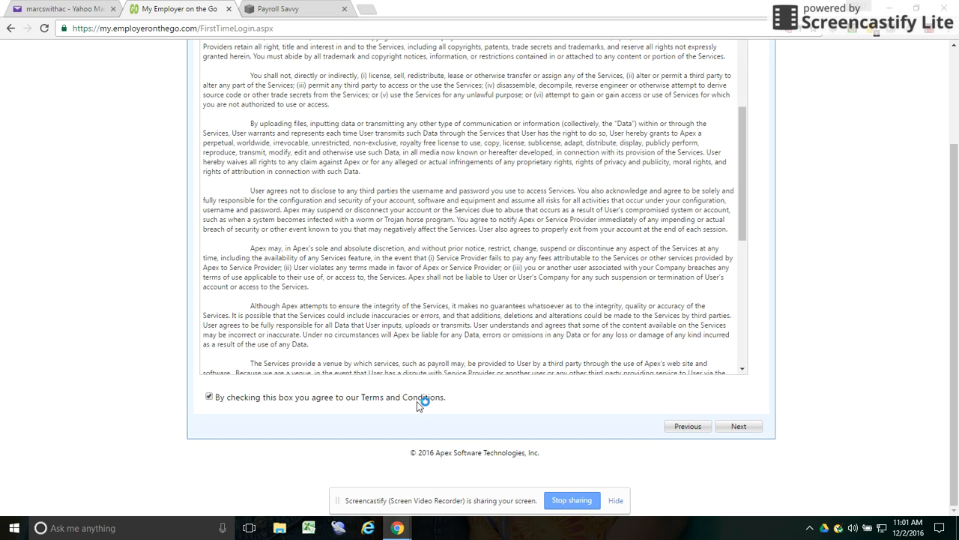
pyautogui.click(742, 426)
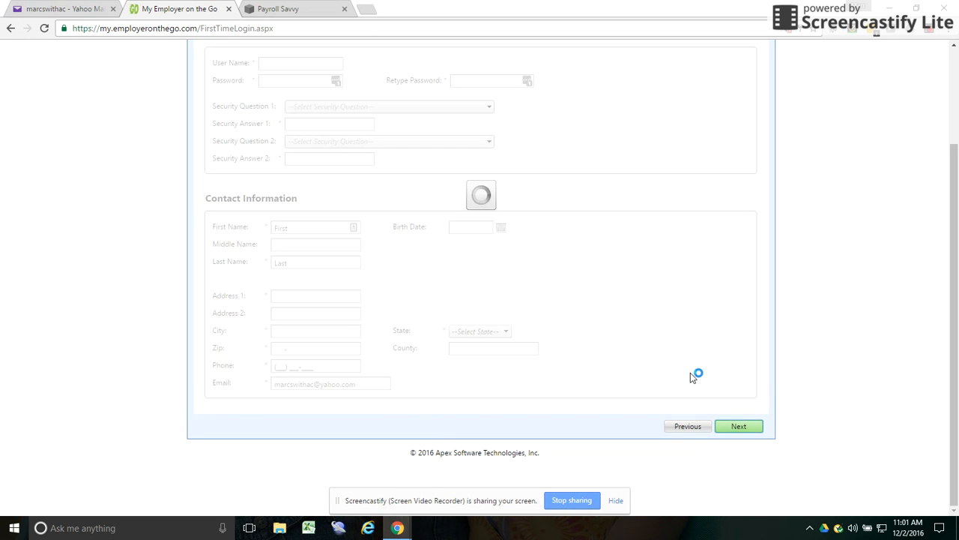
pyautogui.scroll(3, 572, 223)
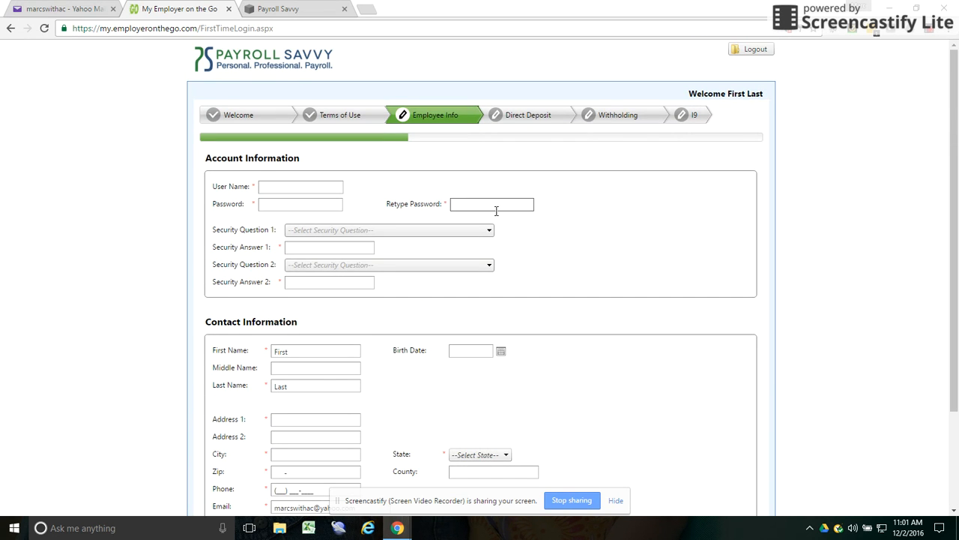
# - Enter a user name, a strong password and the matching retyped password
pyautogui.click(302, 188)
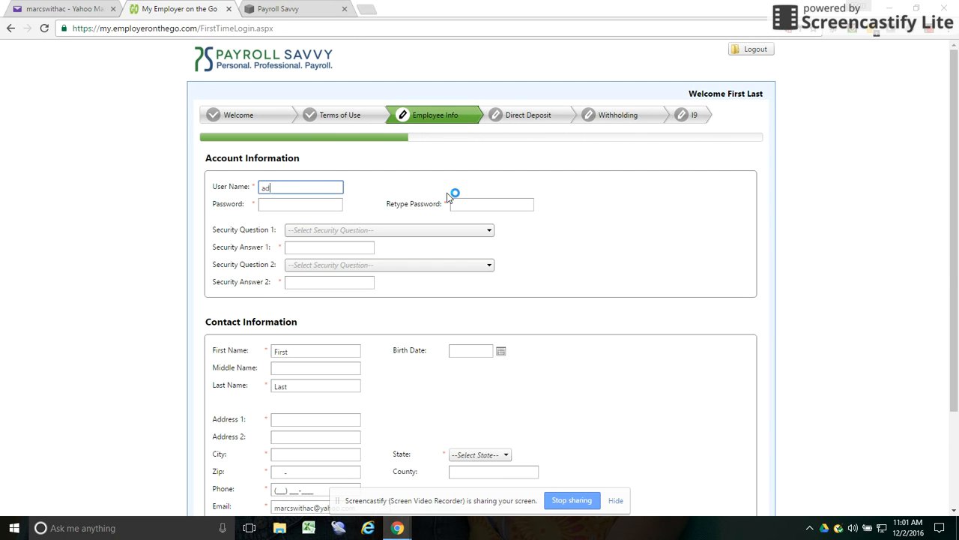
pyautogui.write('admin1')
pyautogui.press('Tab')
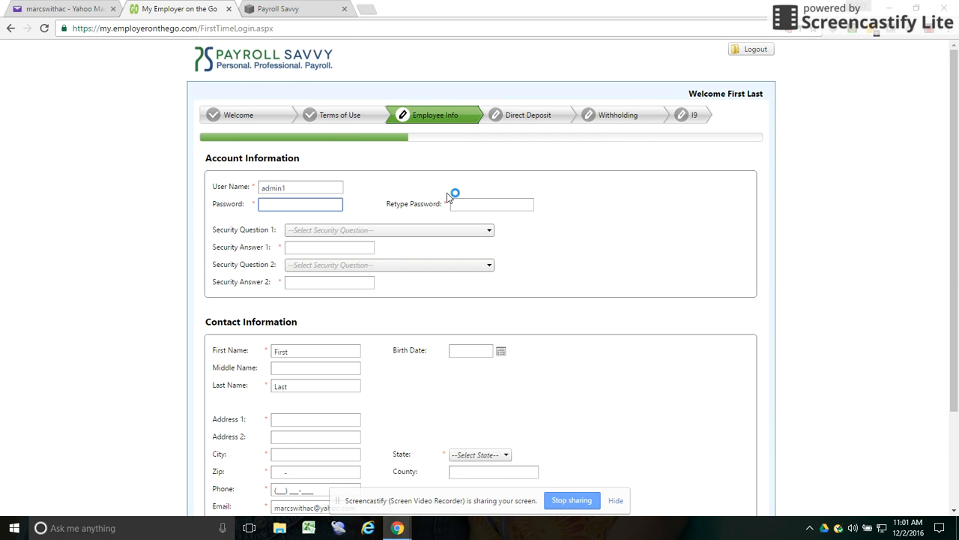
pyautogui.write('********')
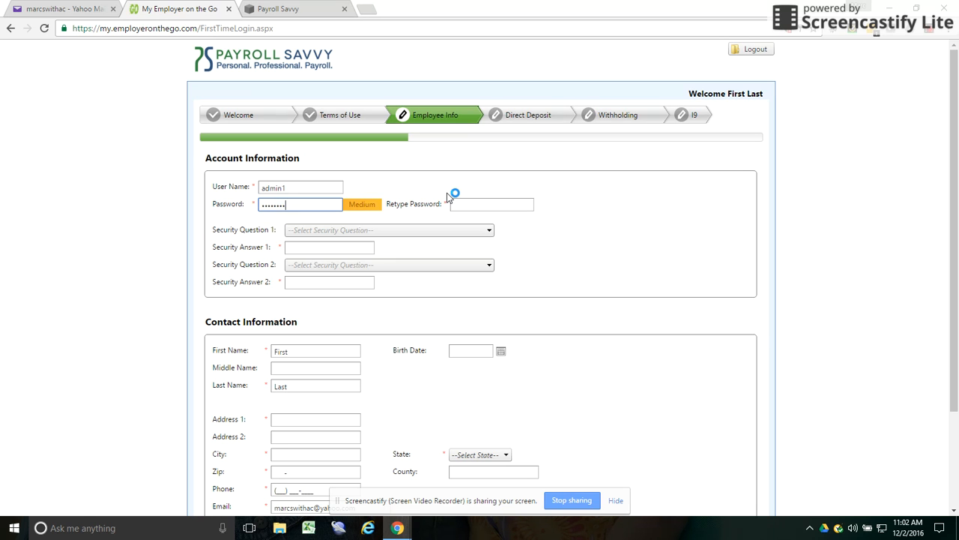
pyautogui.click(466, 203)
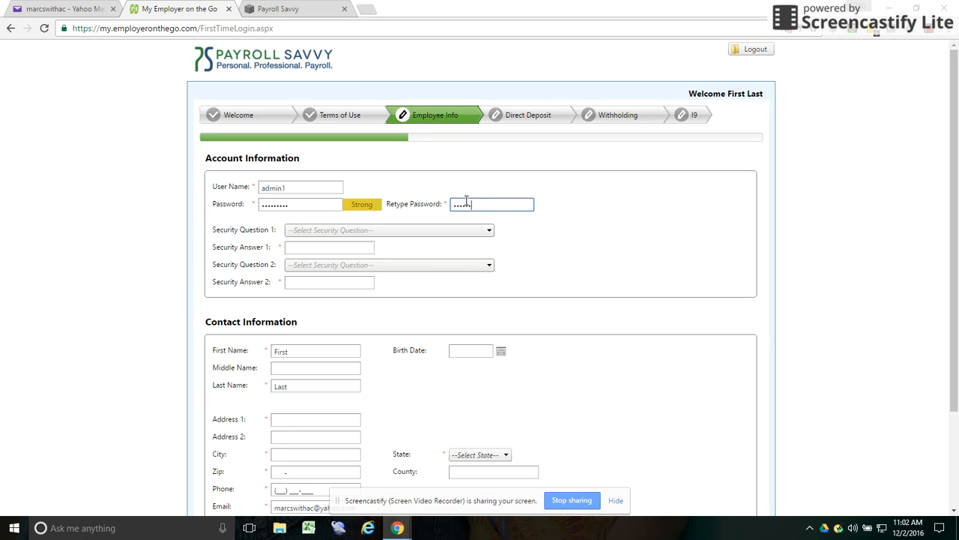
pyautogui.write('*********')
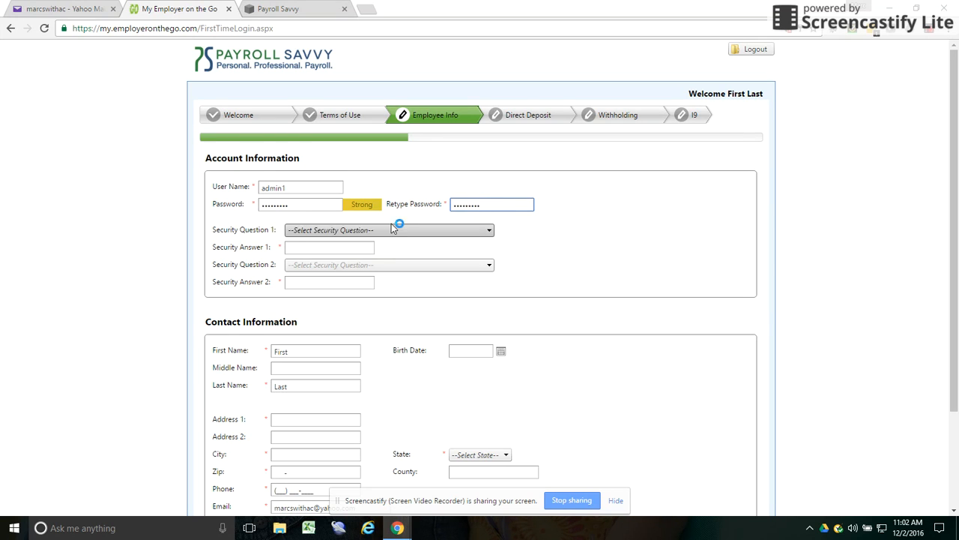
# - Pick the childhood pet and first school security questions and answer them
pyautogui.click(382, 230)
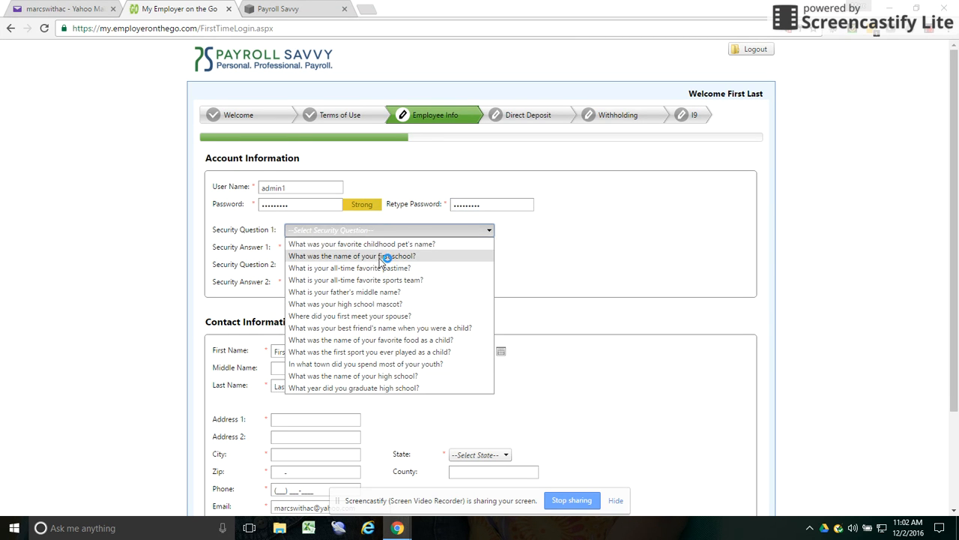
pyautogui.click(351, 244)
pyautogui.click(351, 247)
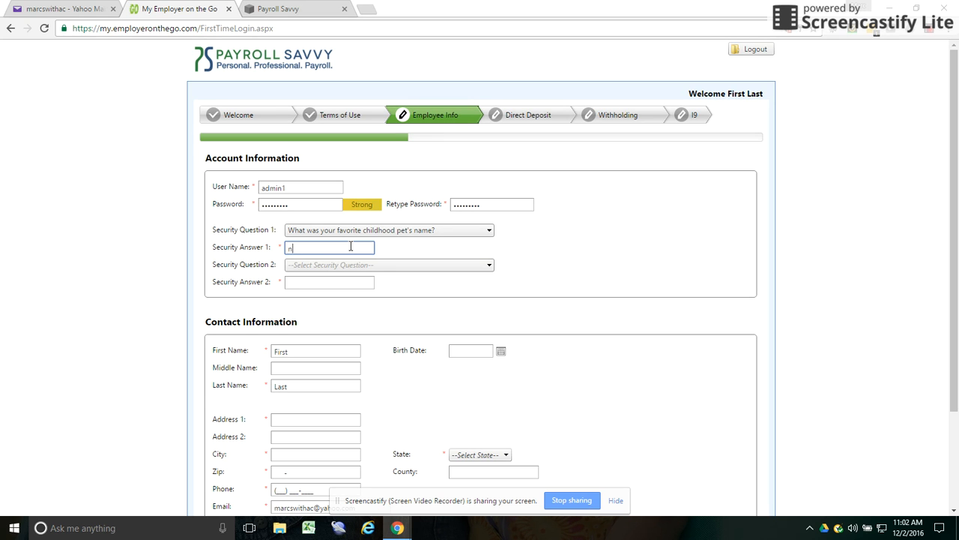
pyautogui.click(343, 264)
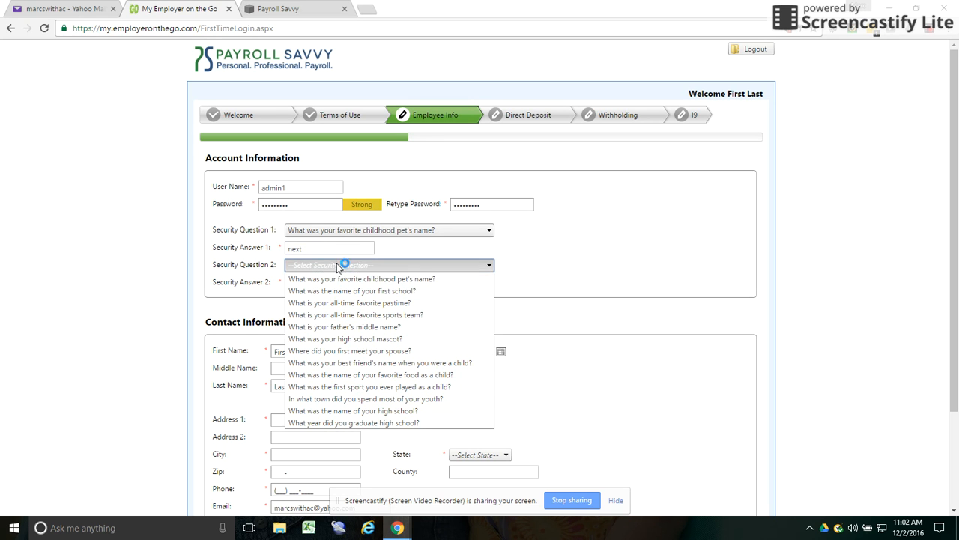
pyautogui.click(359, 292)
pyautogui.click(336, 282)
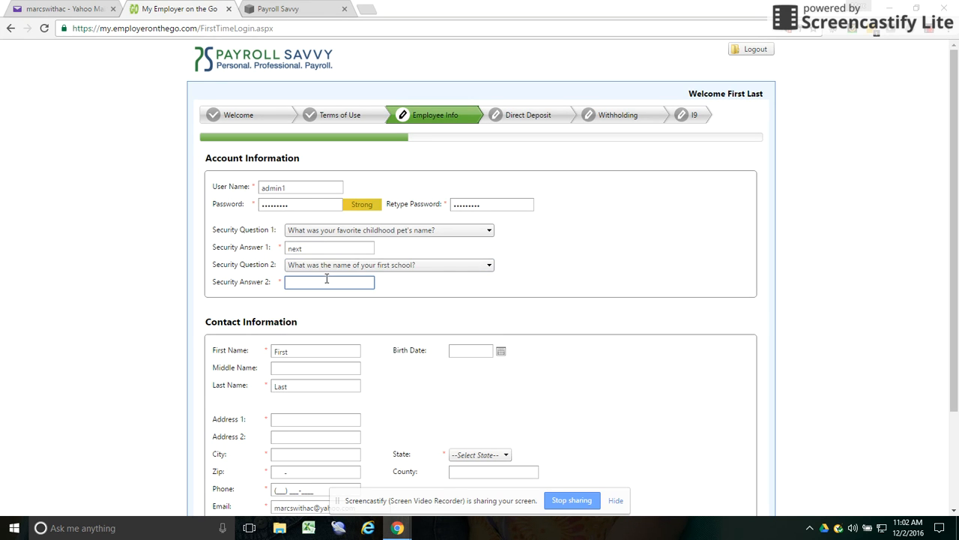
pyautogui.write('next')
pyautogui.scroll(-1, 325, 294)
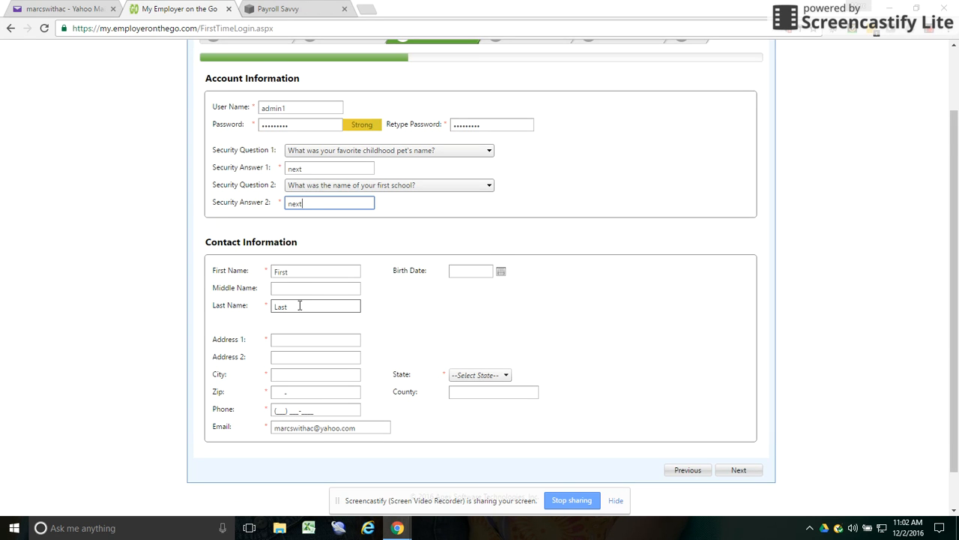
pyautogui.scroll(-1, 300, 306)
# - Enter the street address and city, and choose FL as the state
pyautogui.click(285, 297)
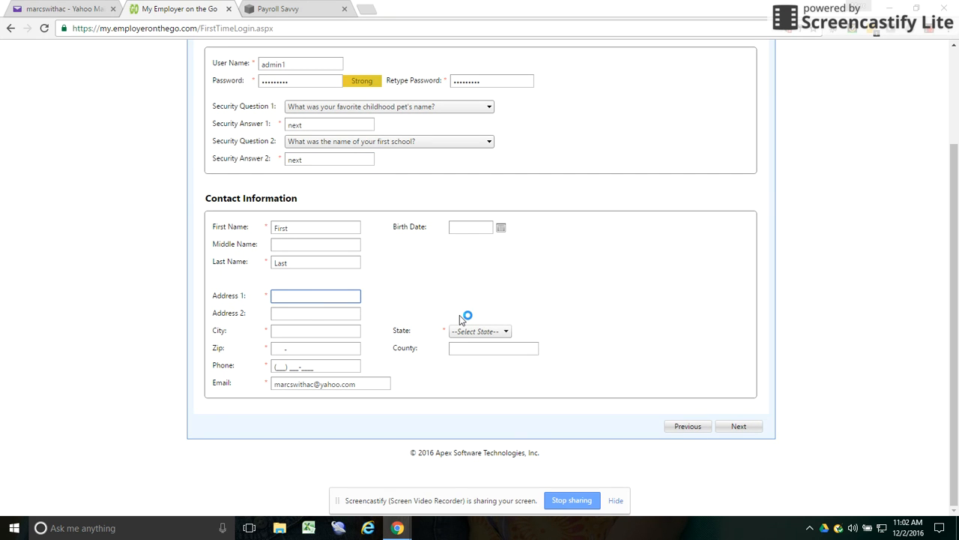
pyautogui.write('123 Street')
pyautogui.press('Tab')
pyautogui.press('Tab')
pyautogui.write('Jackson')
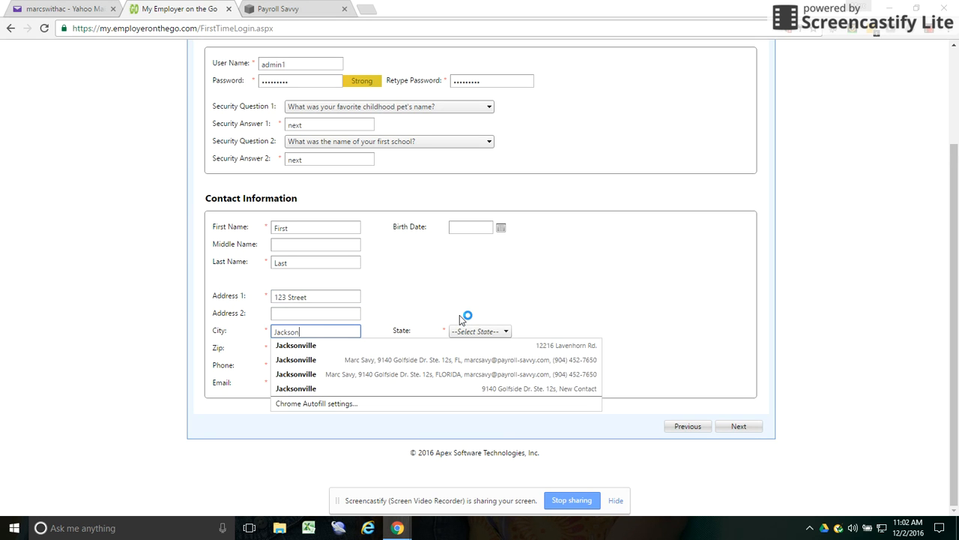
pyautogui.write('ville')
pyautogui.press('Tab')
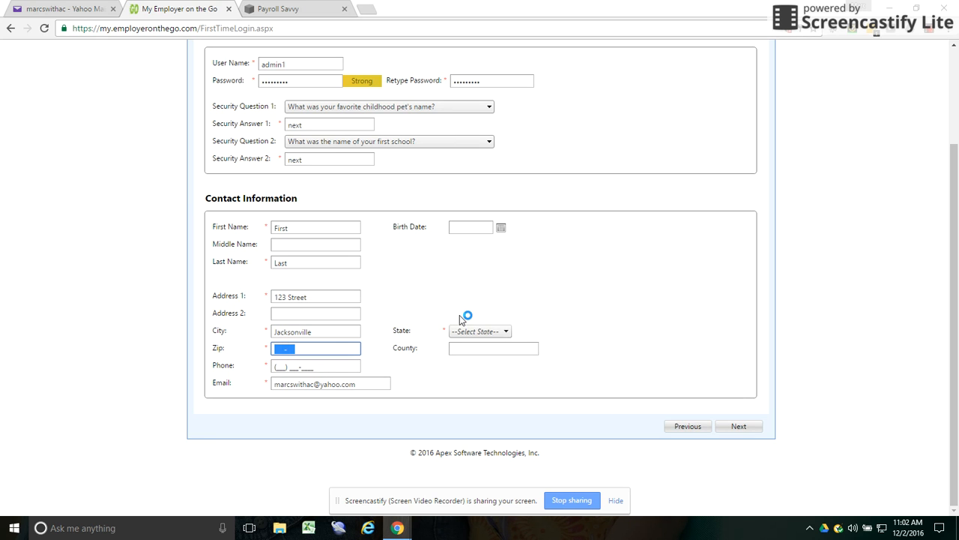
pyautogui.click(480, 327)
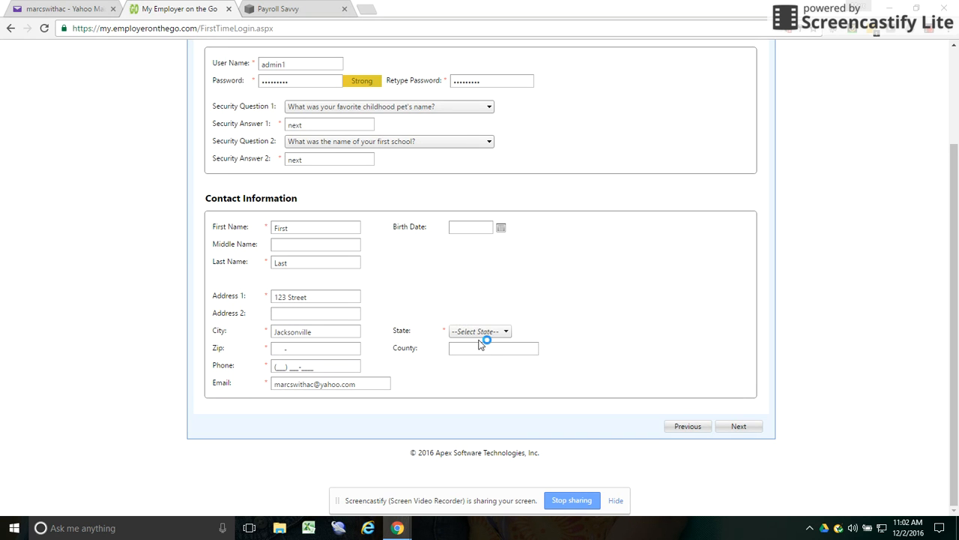
pyautogui.click(477, 331)
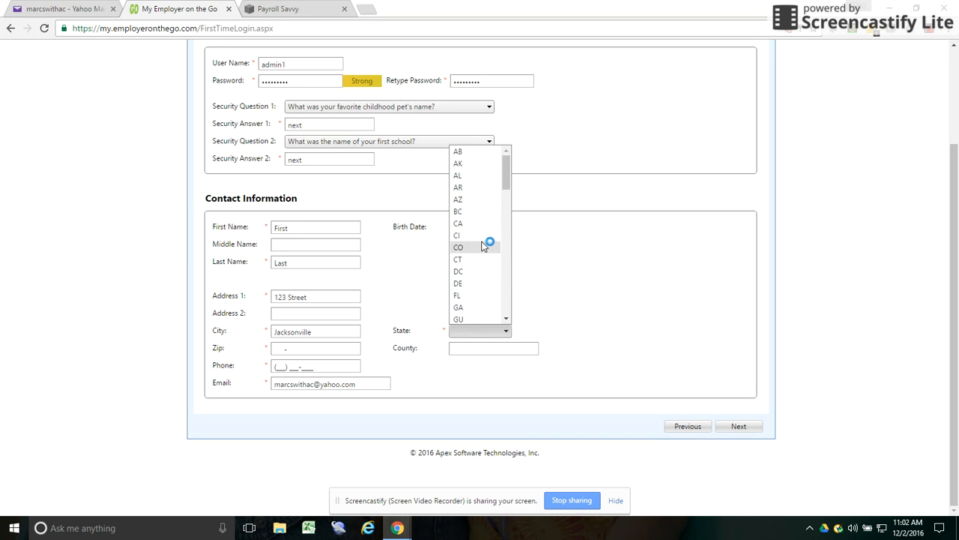
pyautogui.click(479, 295)
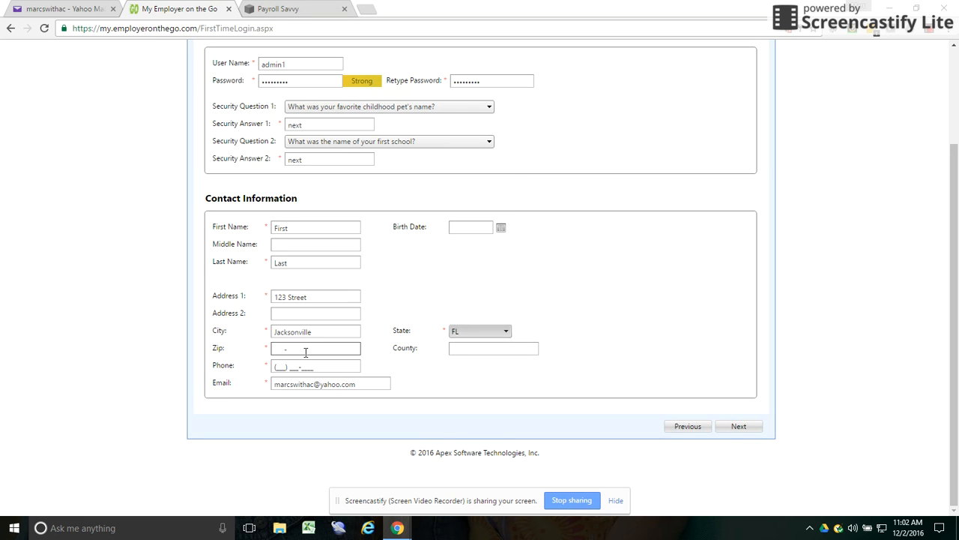
# - Fill in the ZIP code and phone number
pyautogui.click(305, 351)
pyautogui.write('32256-')
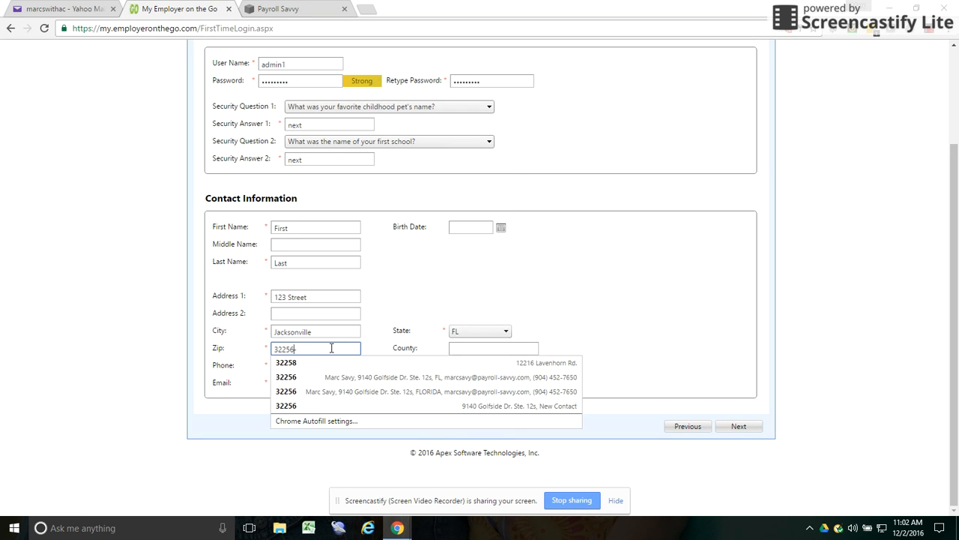
pyautogui.write('6')
pyautogui.click(278, 367)
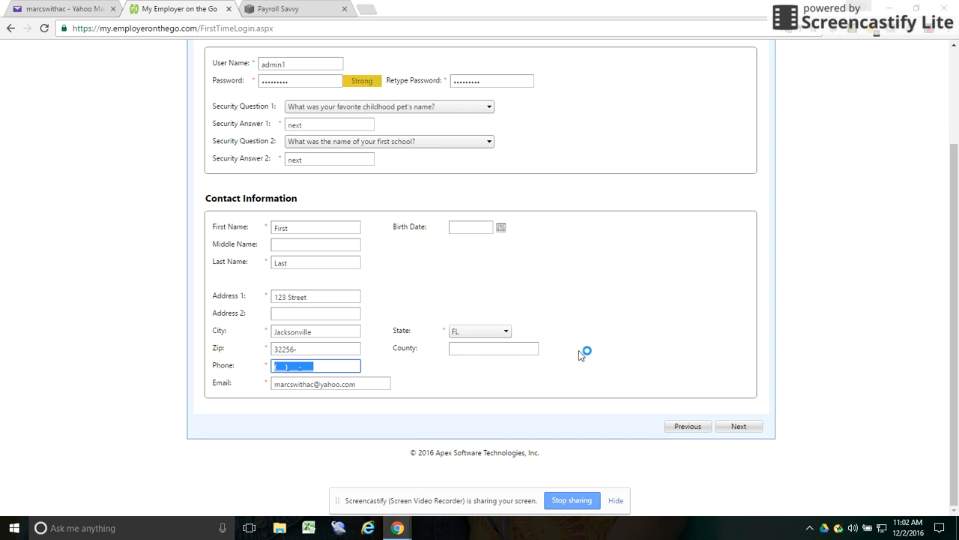
pyautogui.write('904) 555-5555')
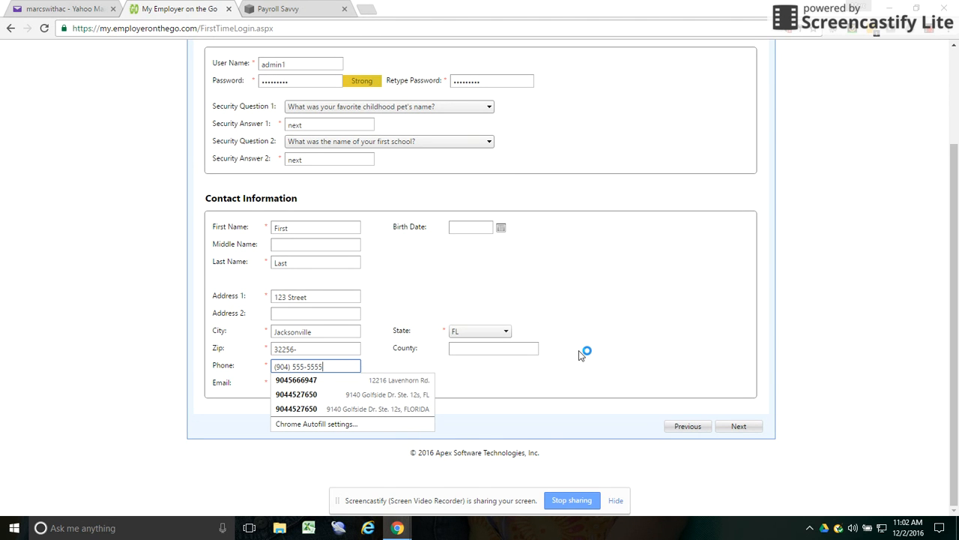
pyautogui.click(579, 350)
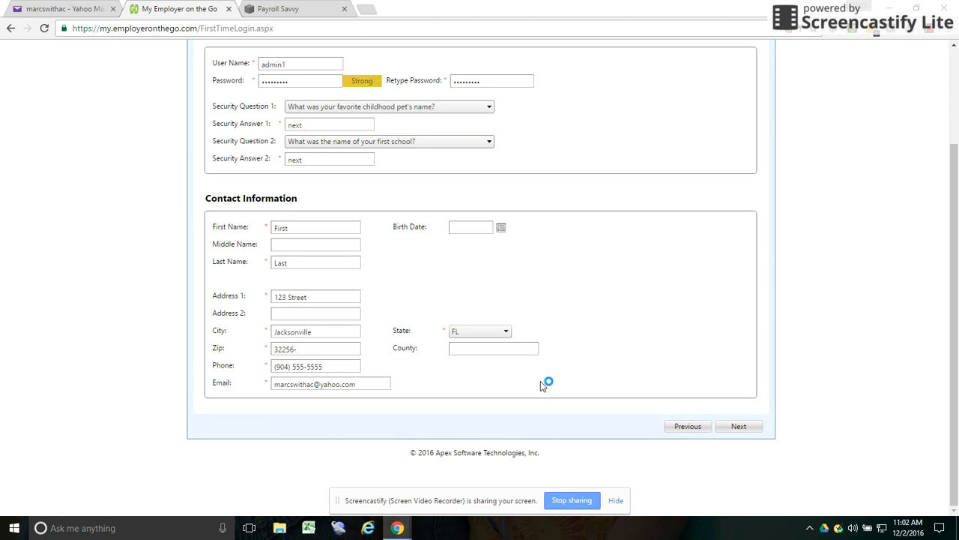
# - Replace the rejected duplicate user name, re-enter the password, and resubmit Employee Info
pyautogui.click(748, 429)
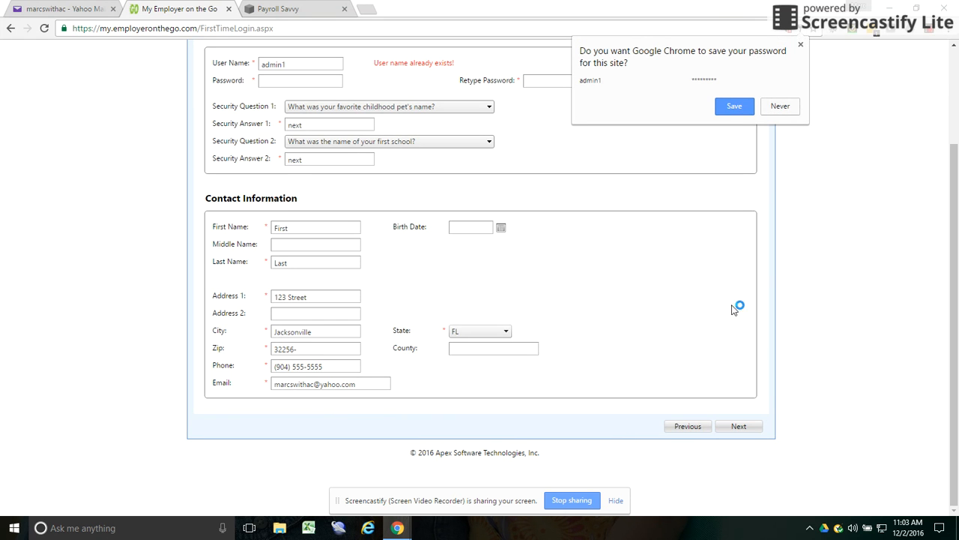
pyautogui.click(791, 108)
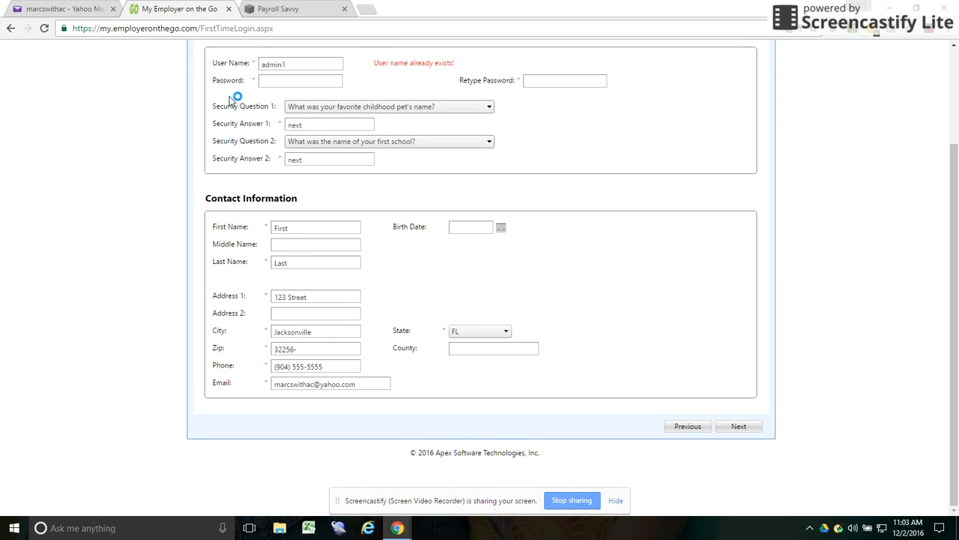
pyautogui.click(317, 65)
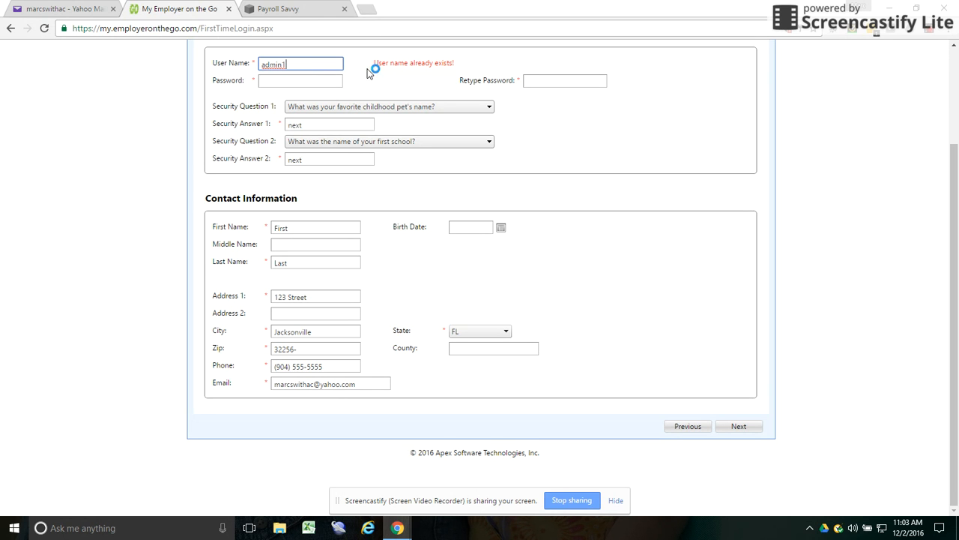
pyautogui.moveTo(327, 64); pyautogui.dragTo(199, 63)
pyautogui.write('a')
pyautogui.click(314, 81)
pyautogui.write('••')
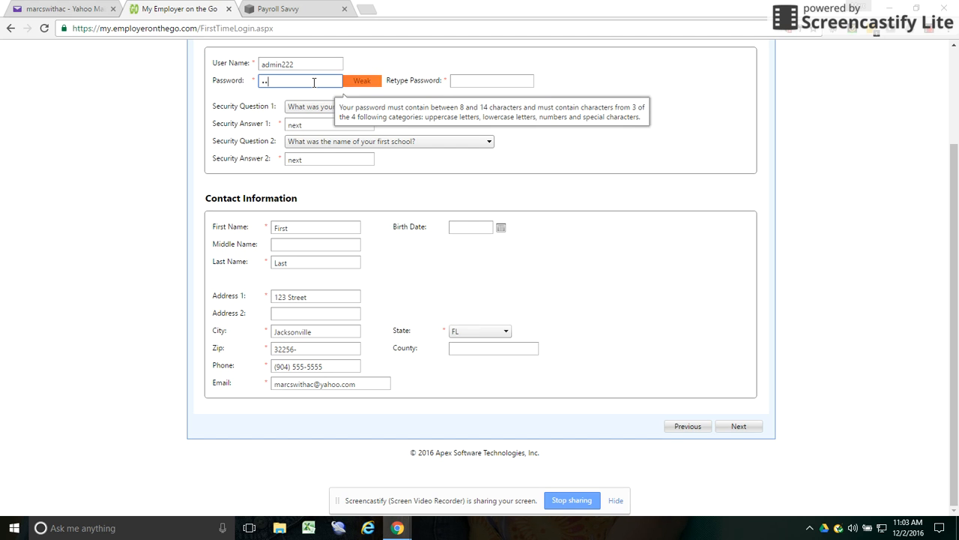
pyautogui.write('•••••')
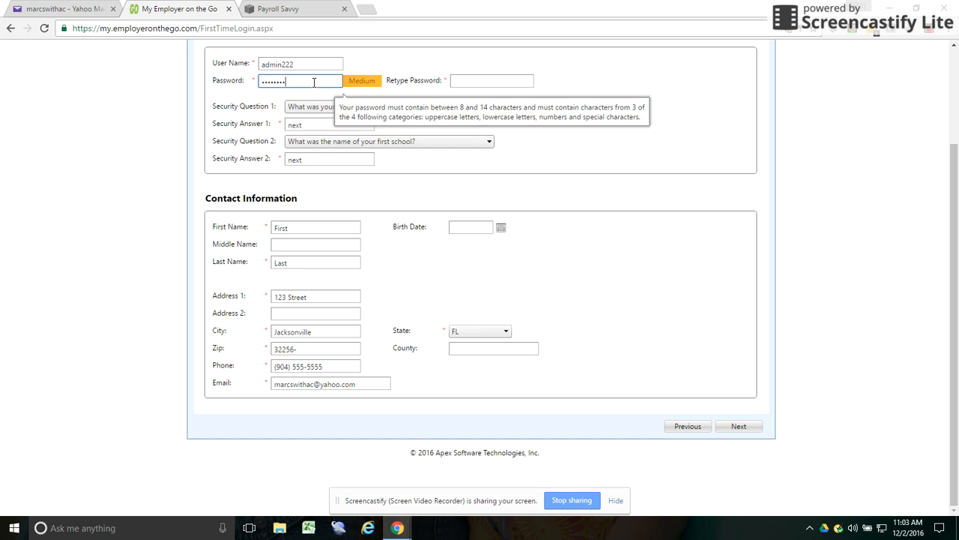
pyautogui.write('•')
pyautogui.press('Tab')
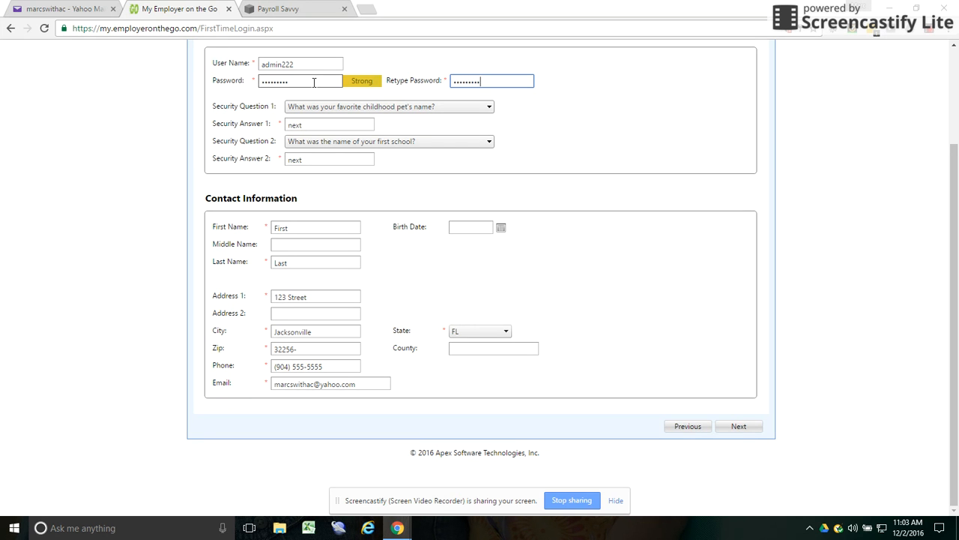
pyautogui.click(741, 427)
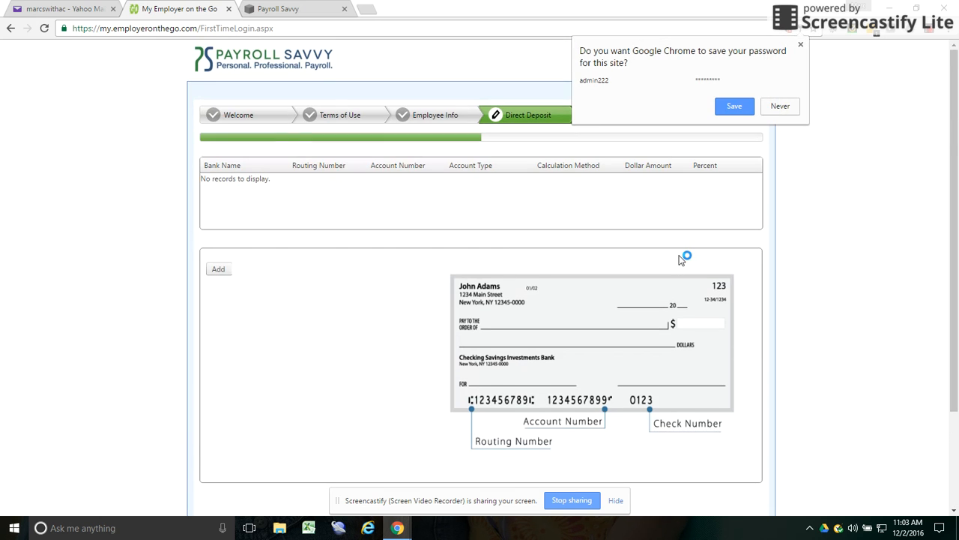
# - Start a new bank account entry and review the Account Type and Calc Method options unchanged
pyautogui.click(787, 105)
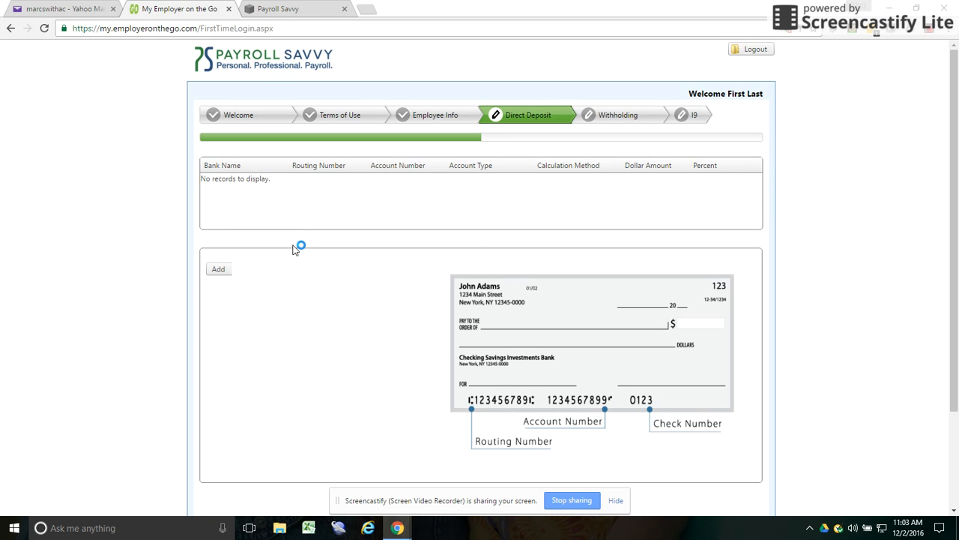
pyautogui.scroll(-1, 241, 248)
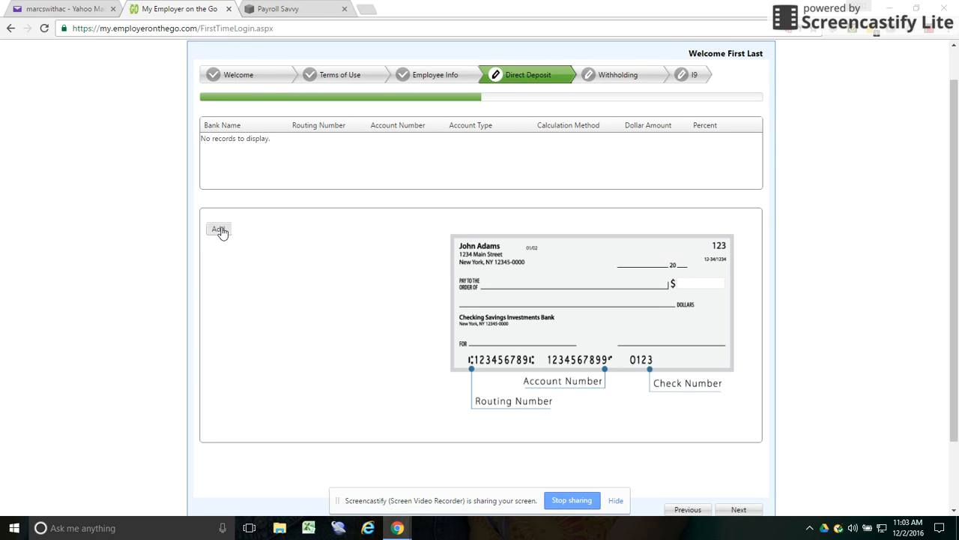
pyautogui.click(219, 230)
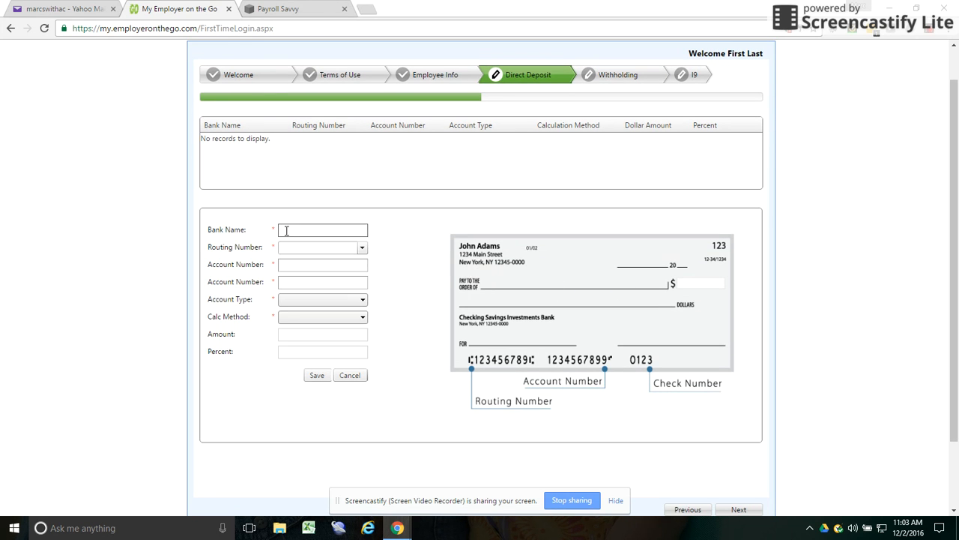
pyautogui.click(306, 283)
pyautogui.click(306, 300)
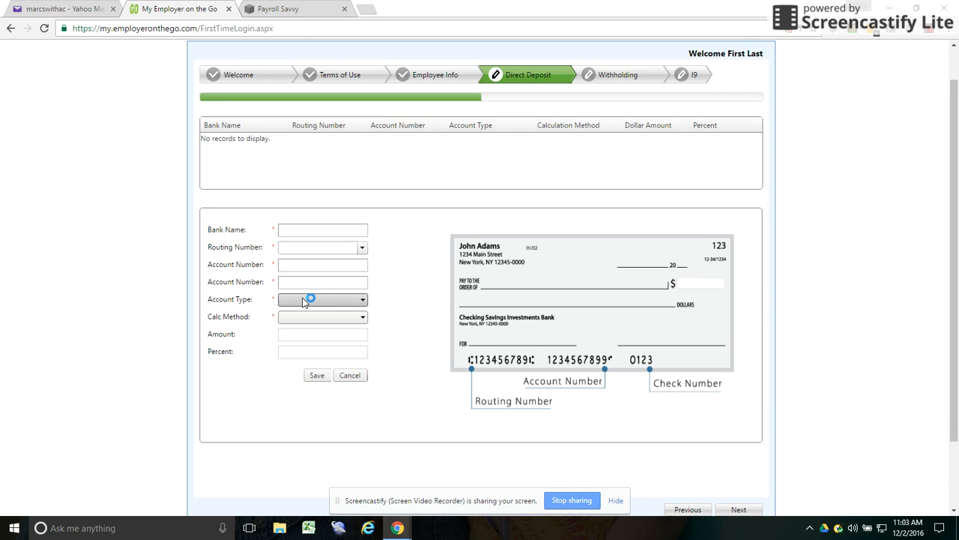
pyautogui.click(303, 302)
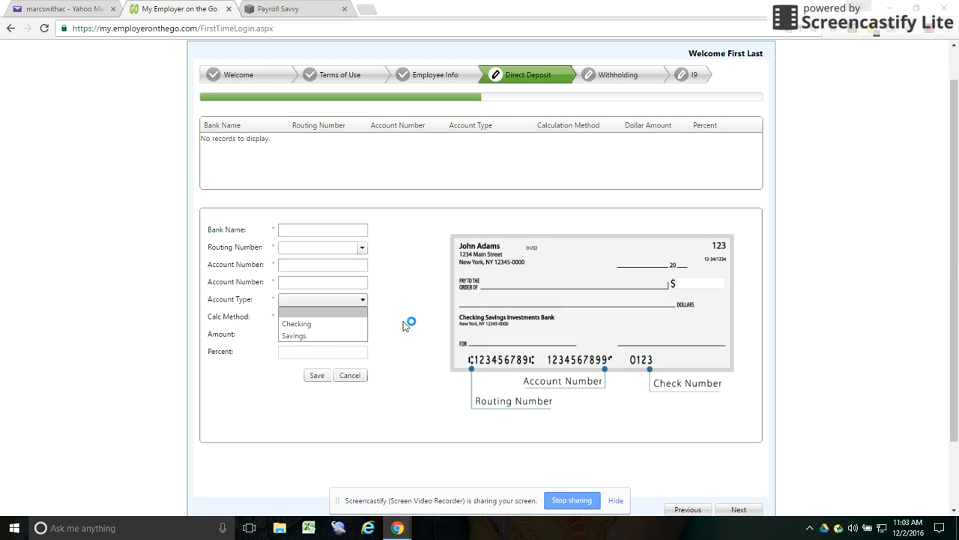
pyautogui.click(363, 317)
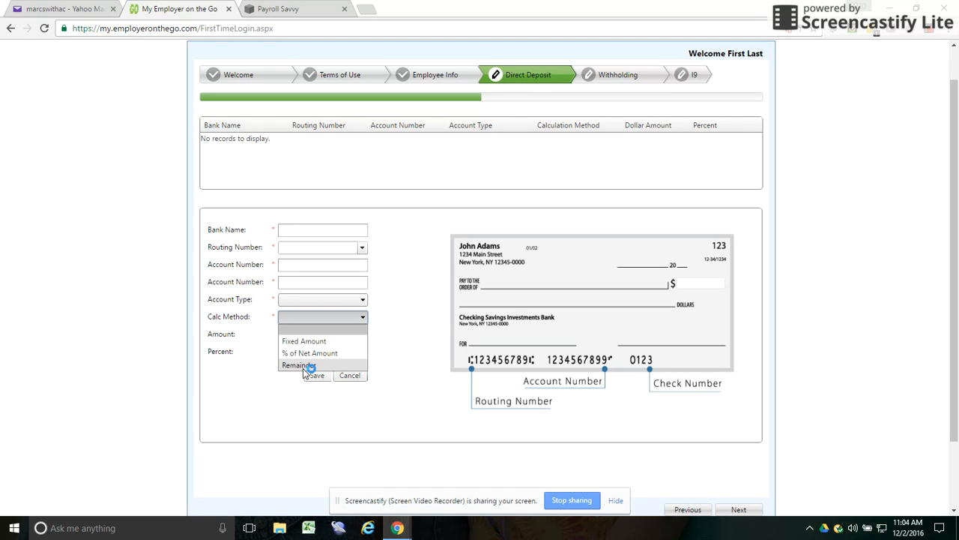
pyautogui.click(384, 350)
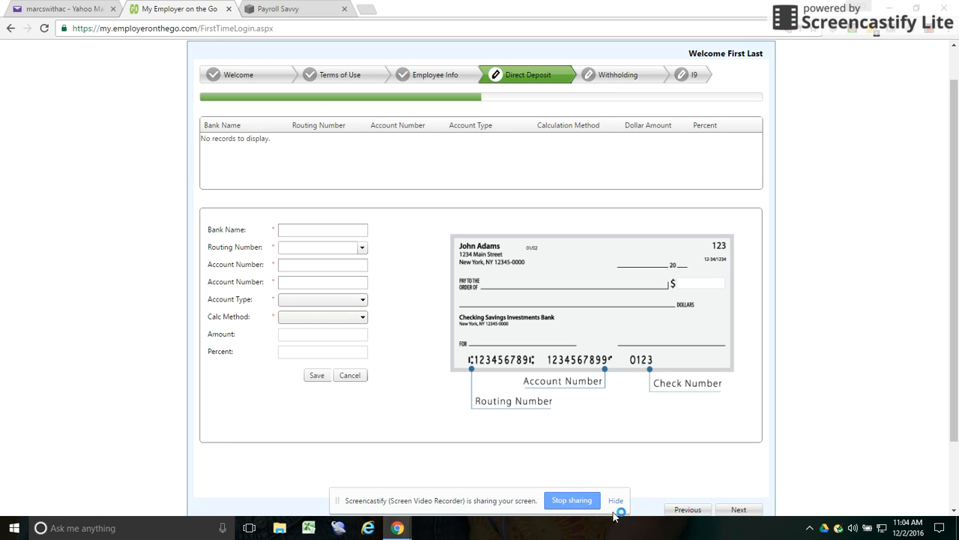
pyautogui.scroll(-2, 741, 466)
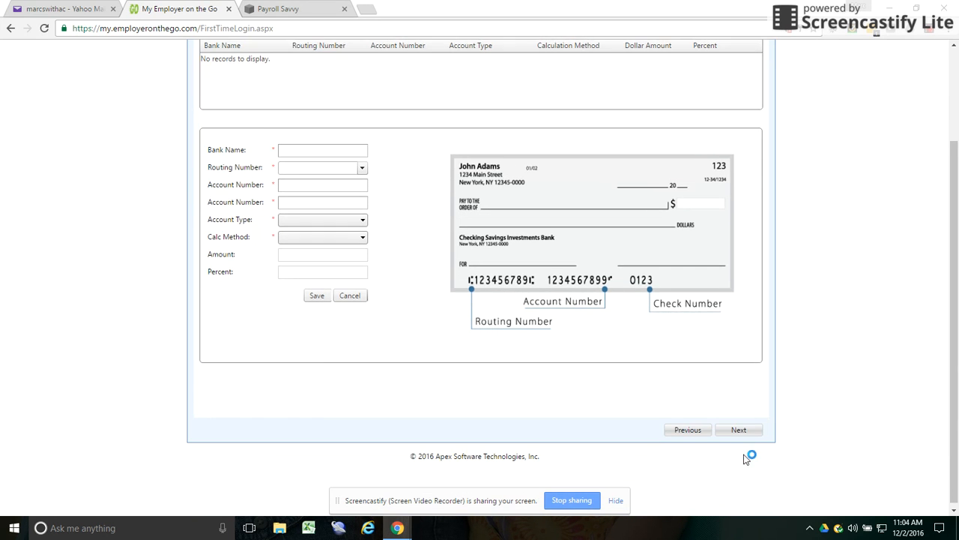
# - On the Federal W4 step, enter 15000 annual income and Married filing status
pyautogui.click(745, 428)
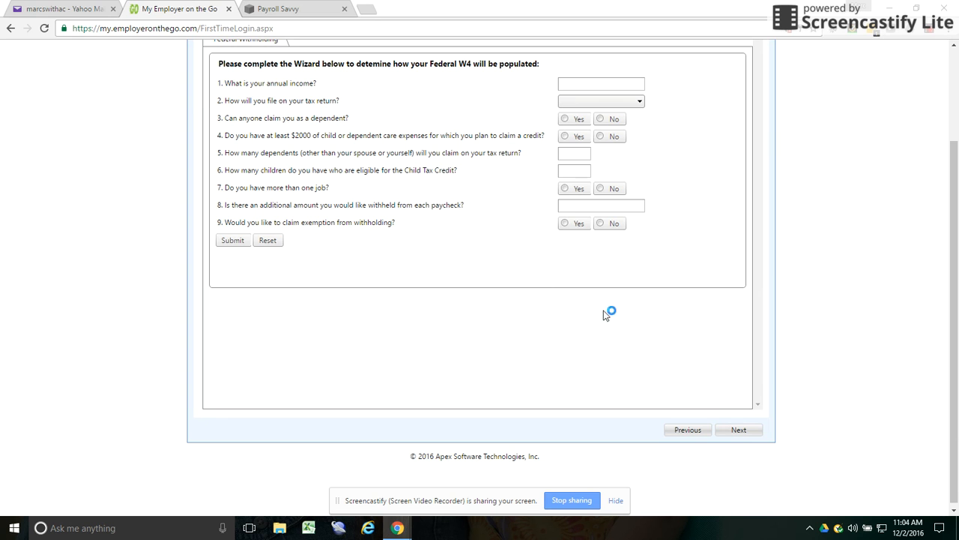
pyautogui.scroll(3, 496, 263)
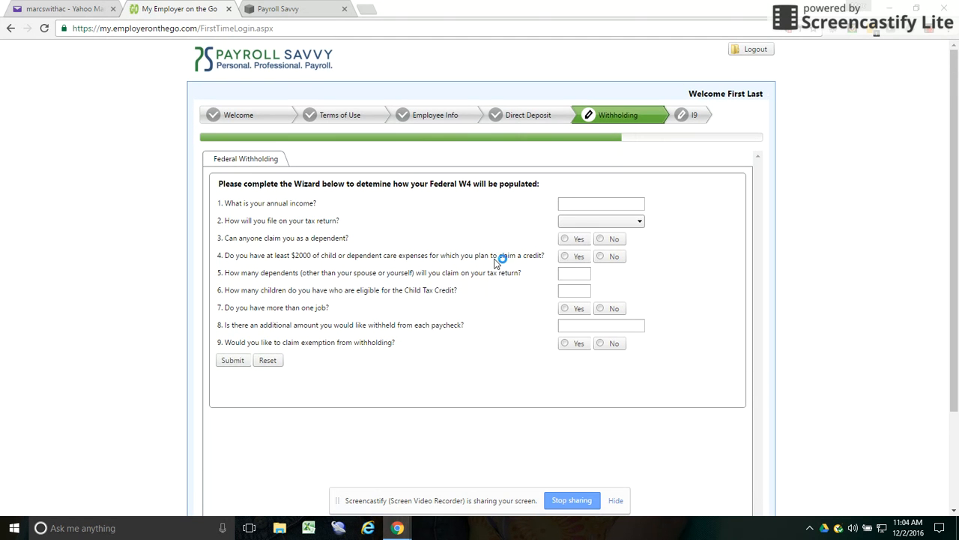
pyautogui.click(626, 199)
pyautogui.click(612, 201)
pyautogui.write('15000')
pyautogui.click(597, 226)
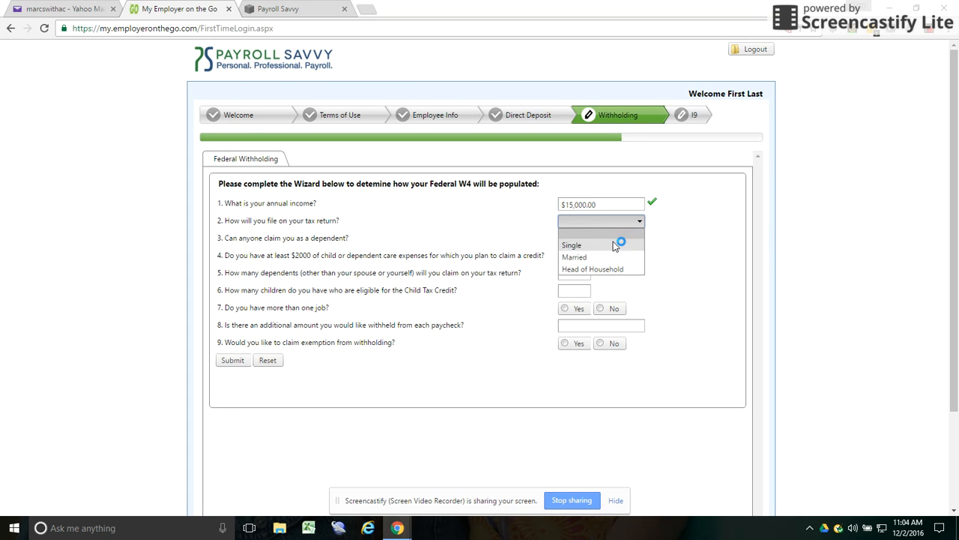
pyautogui.click(615, 258)
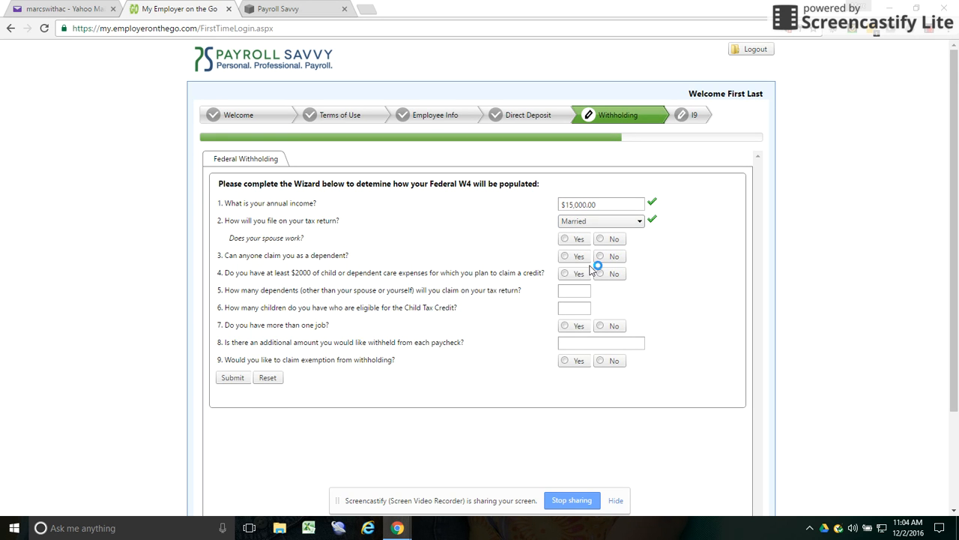
# - Answer the remaining withholding questions (Yes, 1, 1, No, 20, No) and submit for review
pyautogui.scroll(-1, 267, 237)
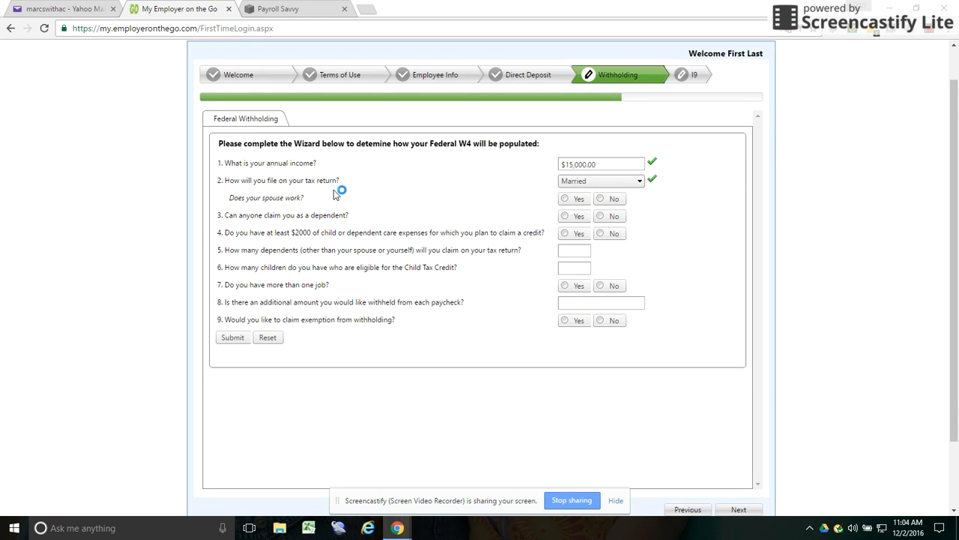
pyautogui.scroll(-1, 260, 186)
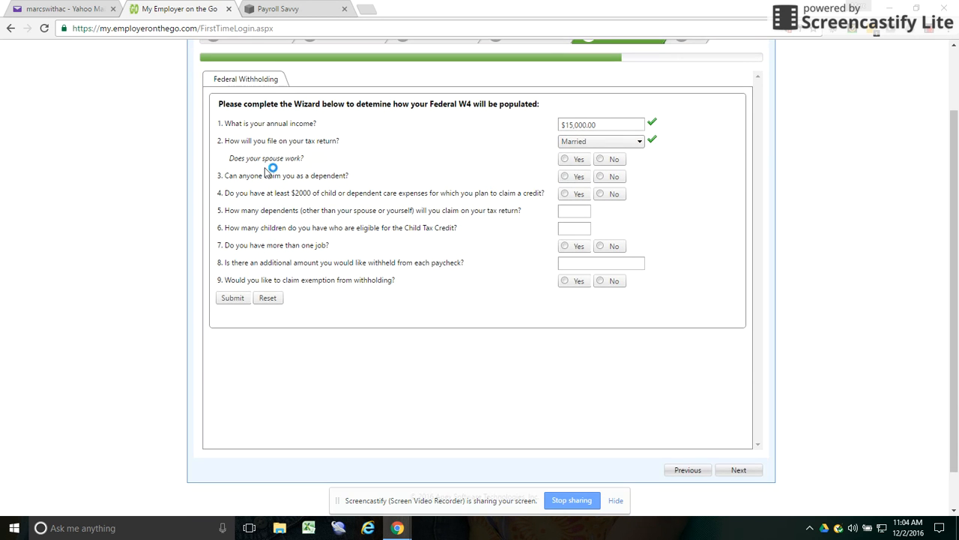
pyautogui.click(574, 159)
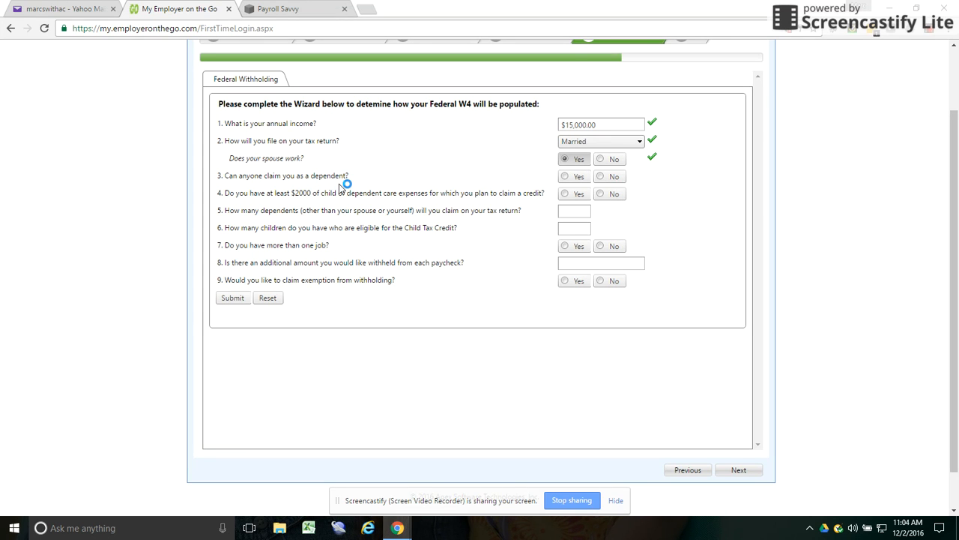
pyautogui.click(613, 179)
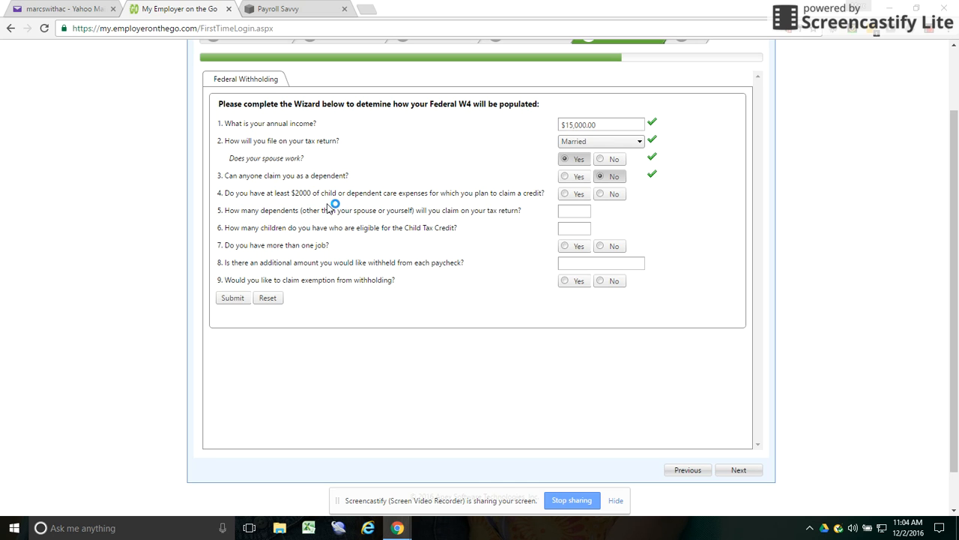
pyautogui.click(579, 195)
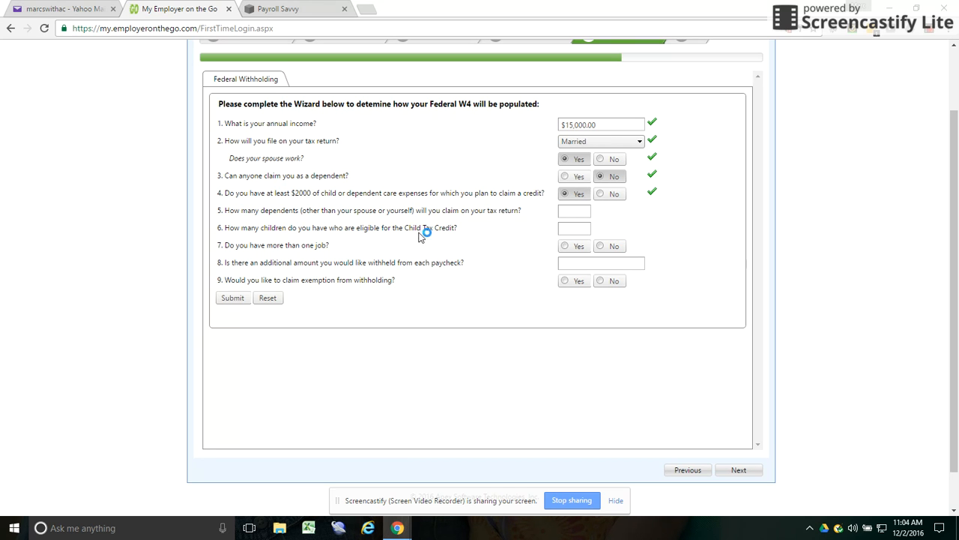
pyautogui.click(577, 213)
pyautogui.click(569, 234)
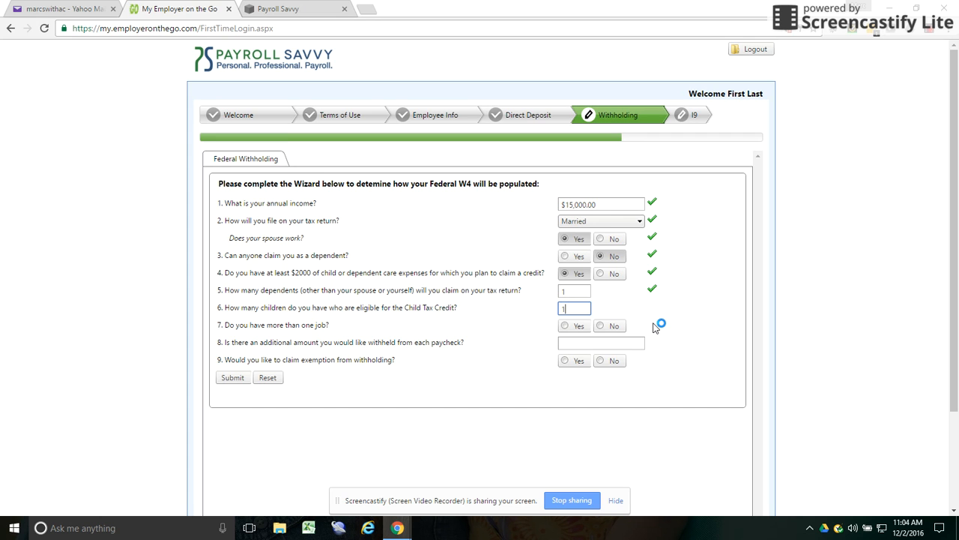
pyautogui.scroll(-1, 654, 328)
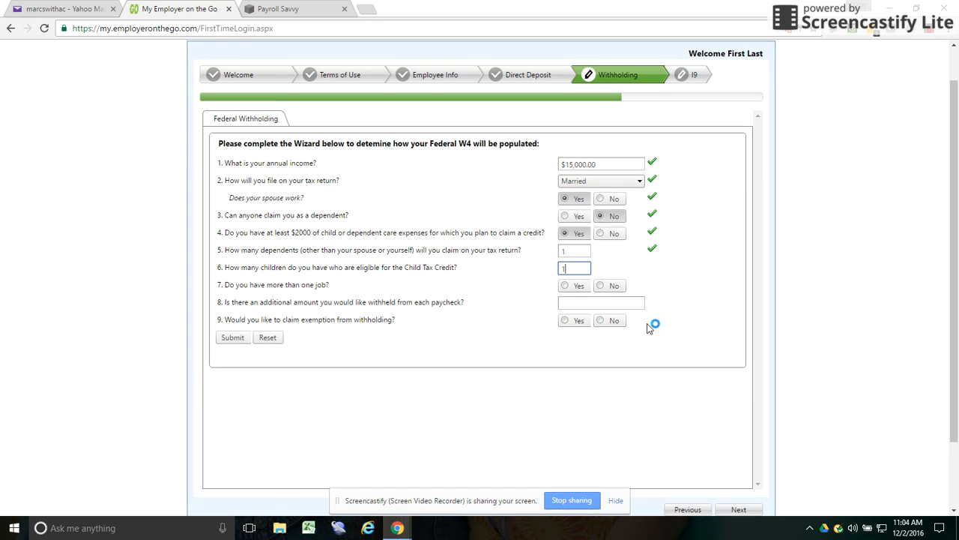
pyautogui.click(612, 287)
pyautogui.click(562, 304)
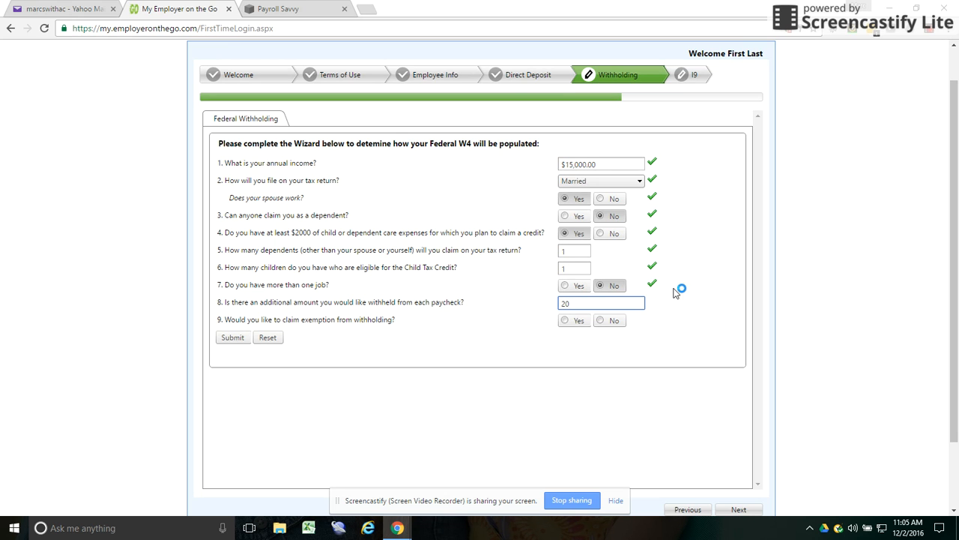
pyautogui.click(604, 321)
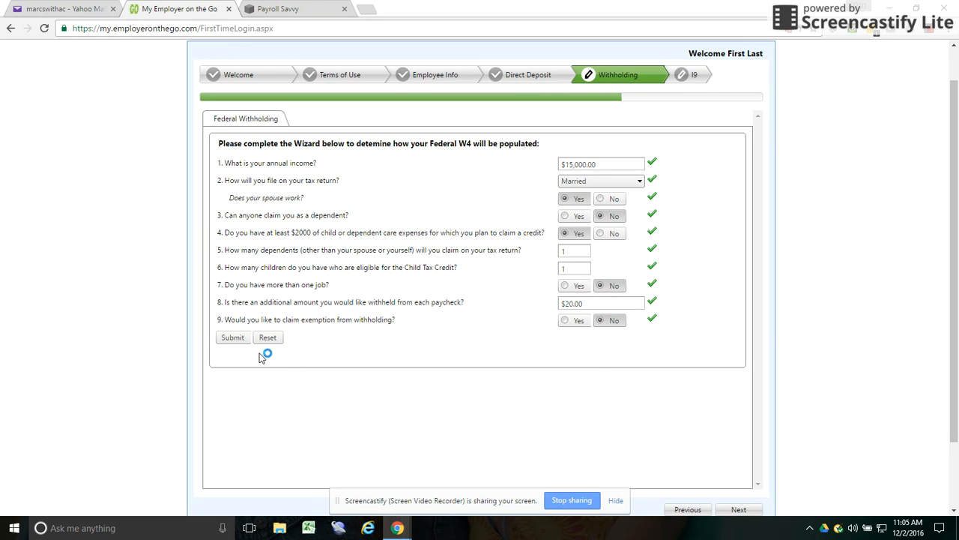
pyautogui.click(227, 339)
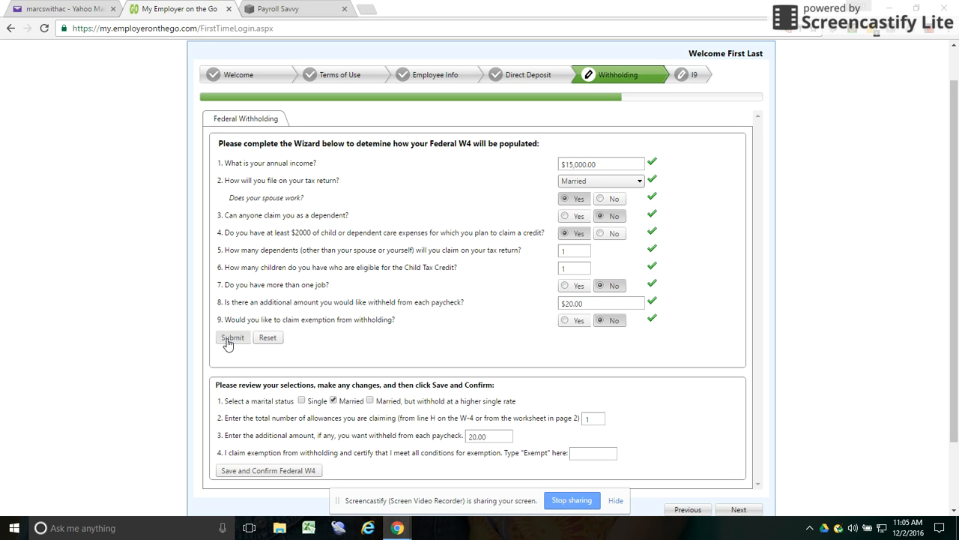
# - Save and confirm the Federal W-4 review summary
pyautogui.scroll(-2, 270, 341)
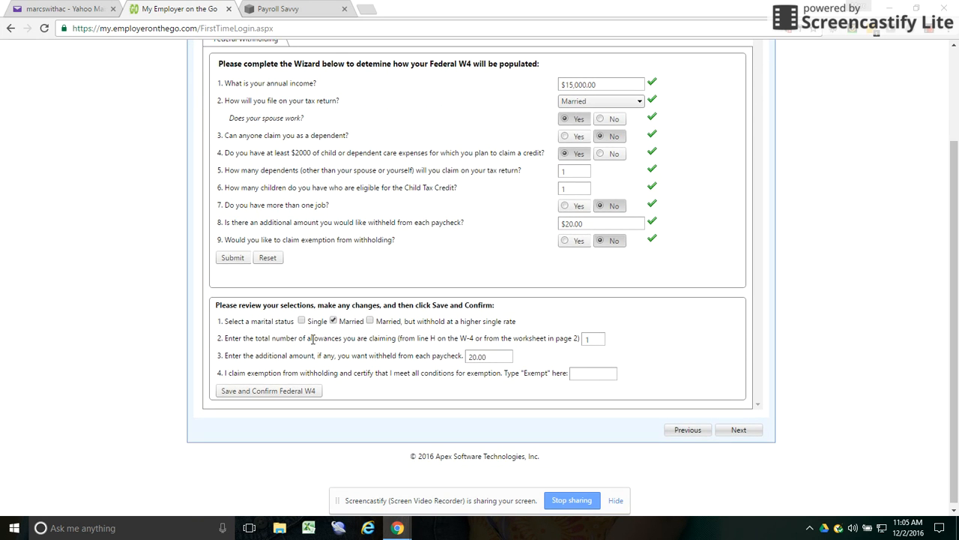
pyautogui.click(300, 320)
pyautogui.click(272, 391)
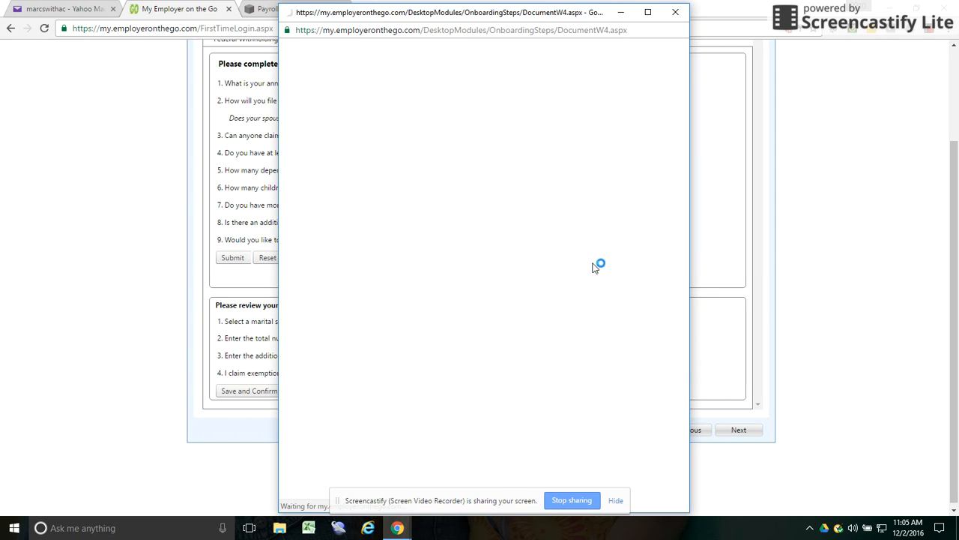
# - Sign and accept the 2016 W-4, submit it, and dismiss the success message
pyautogui.scroll(-3, 534, 213)
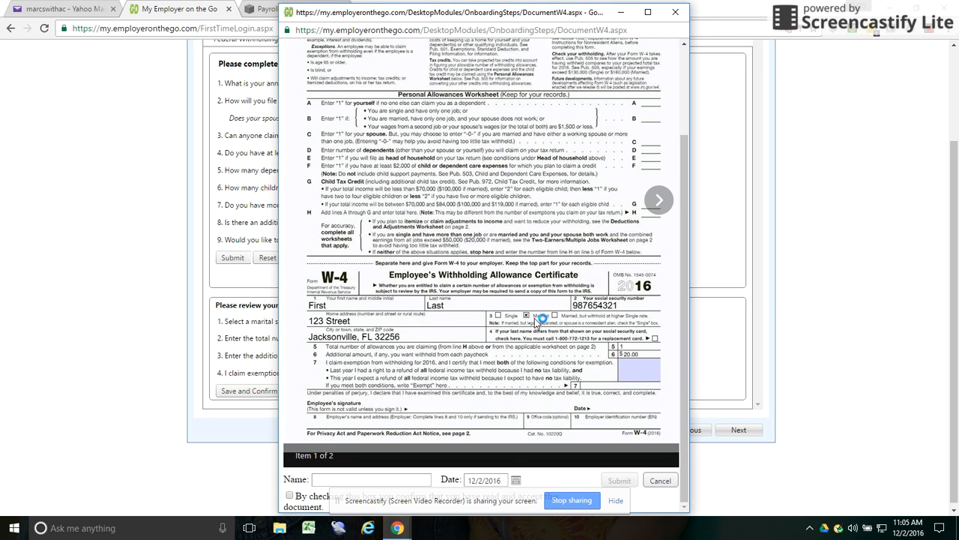
pyautogui.click(614, 500)
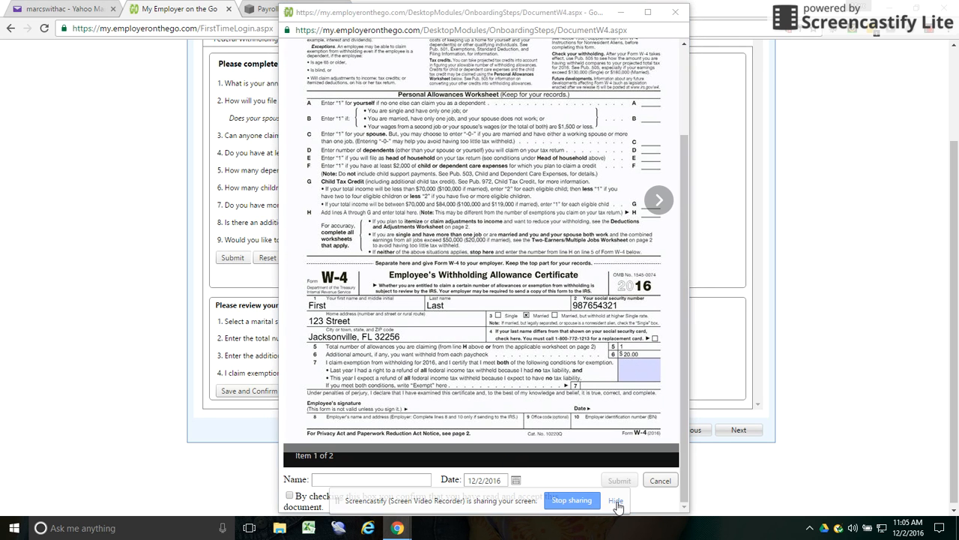
pyautogui.click(347, 480)
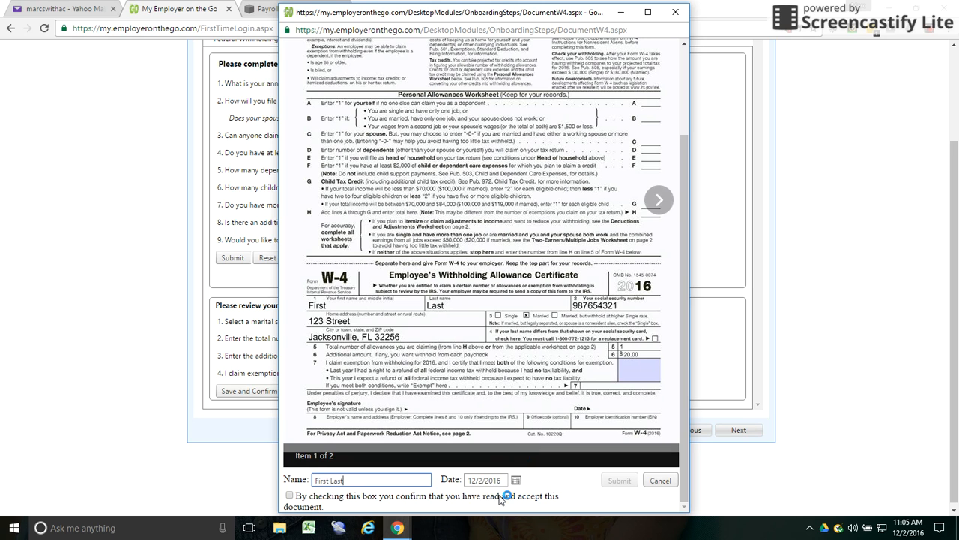
pyautogui.click(290, 496)
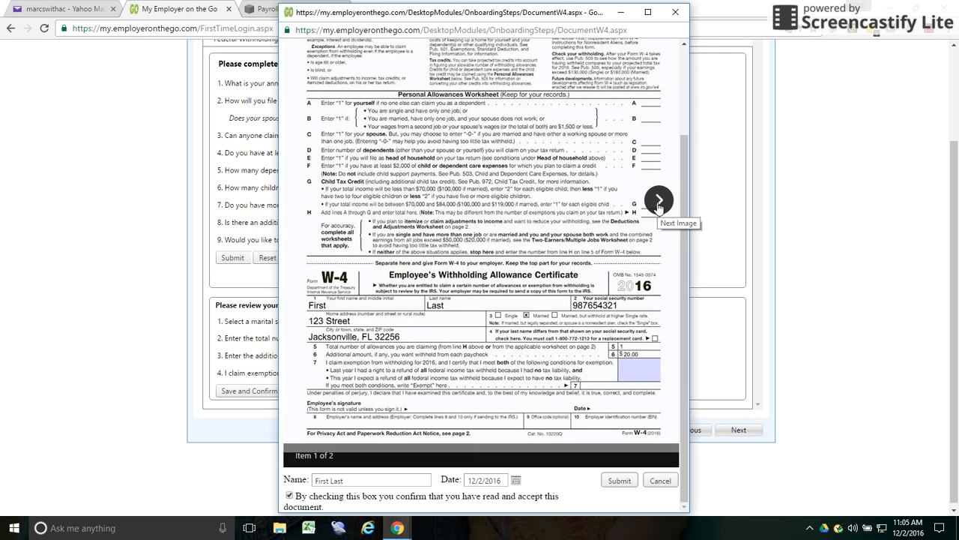
pyautogui.click(658, 201)
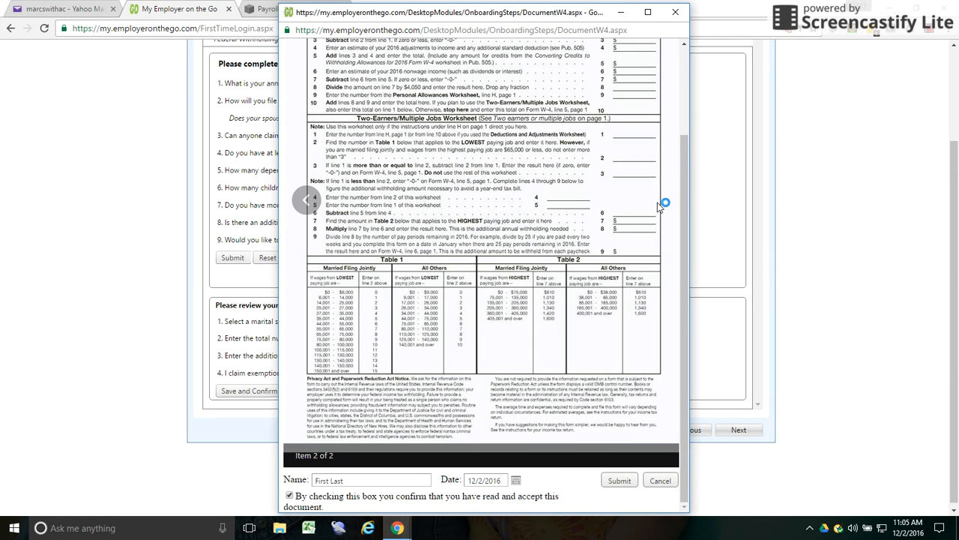
pyautogui.click(307, 201)
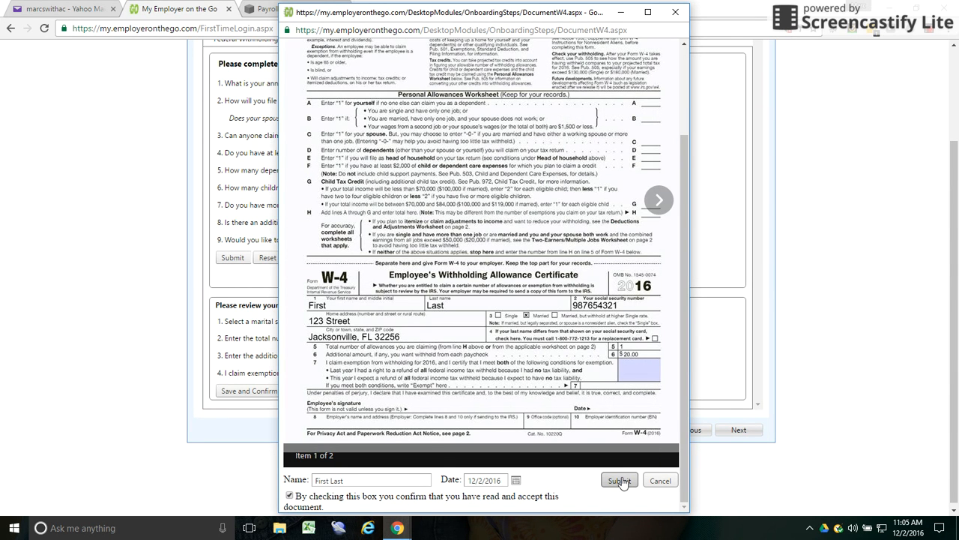
pyautogui.click(620, 480)
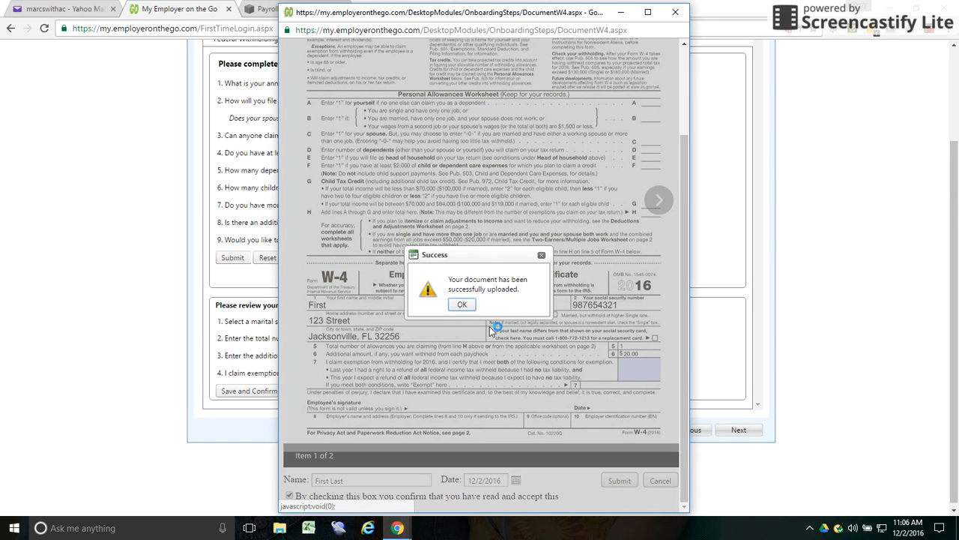
pyautogui.click(462, 308)
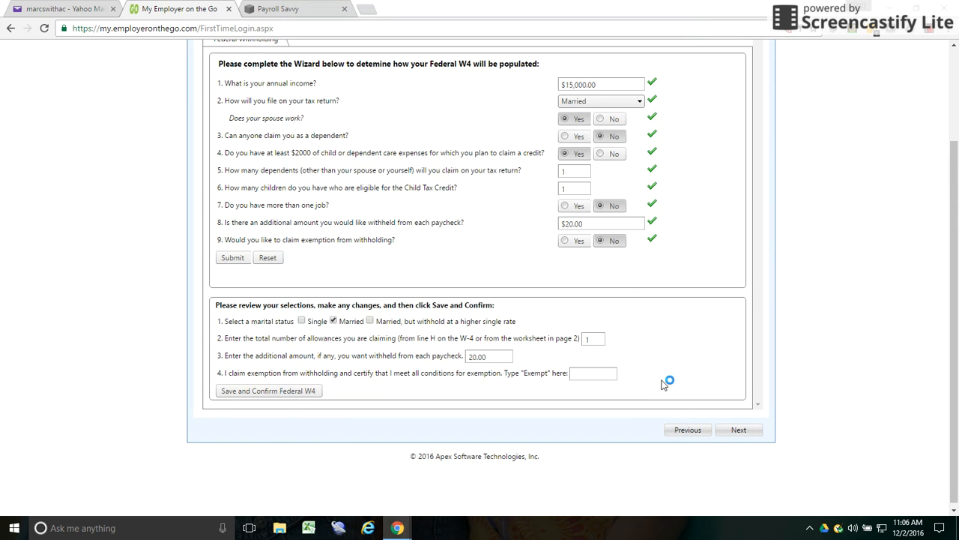
# - Keep 'A citizen of the United States' as work authorization and save the I-9 details
pyautogui.click(748, 430)
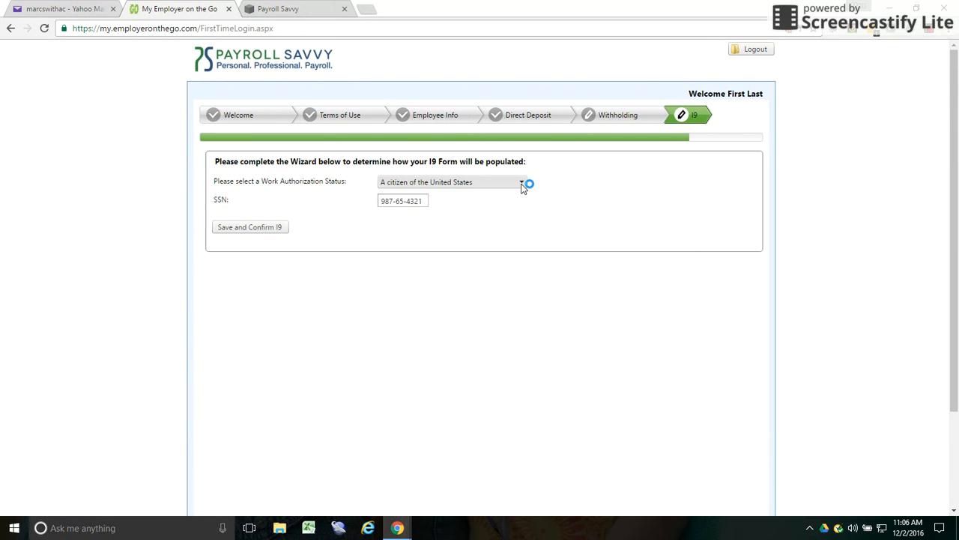
pyautogui.click(457, 189)
pyautogui.click(466, 195)
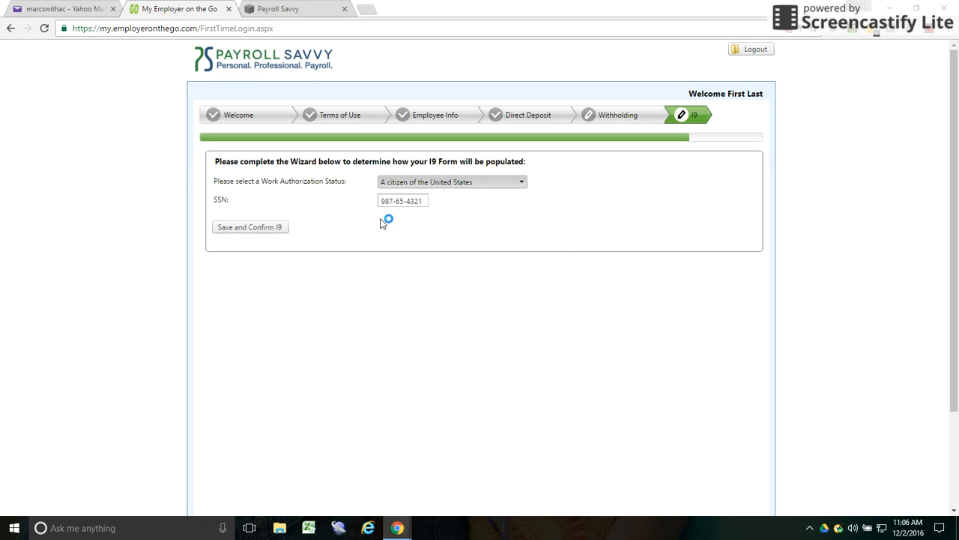
pyautogui.click(274, 234)
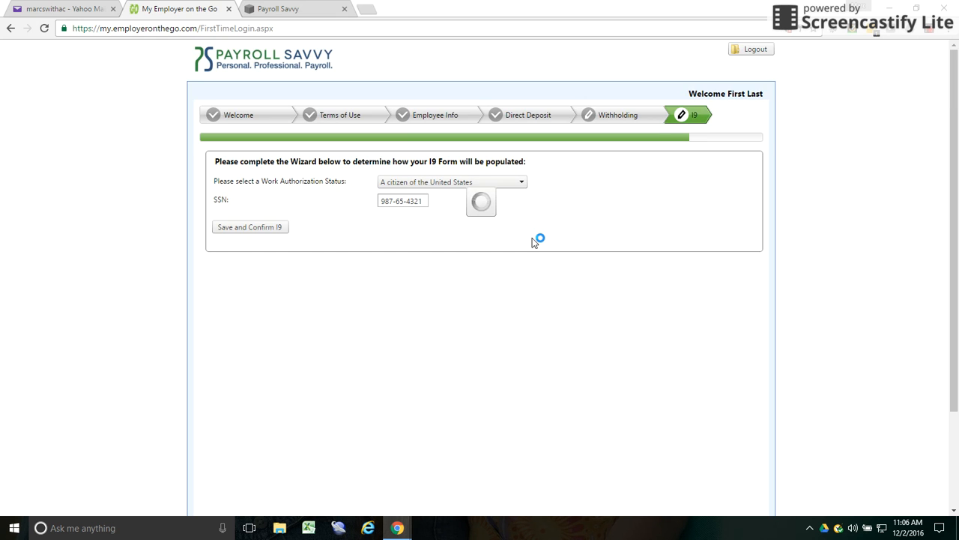
pyautogui.scroll(-1, 535, 240)
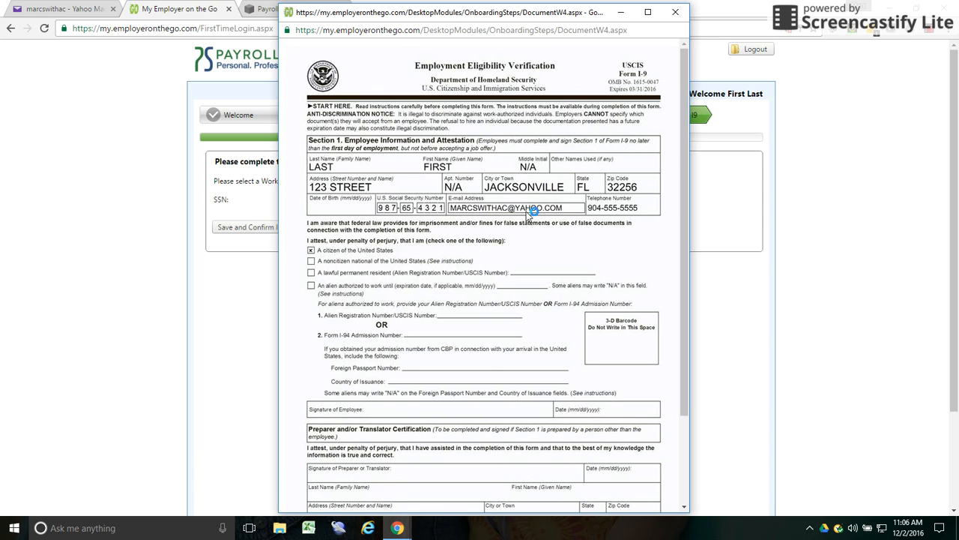
# - Tick the I-9 acceptance box, sign with the employee's name, submit, and acknowledge the upload success
pyautogui.scroll(-2, 439, 182)
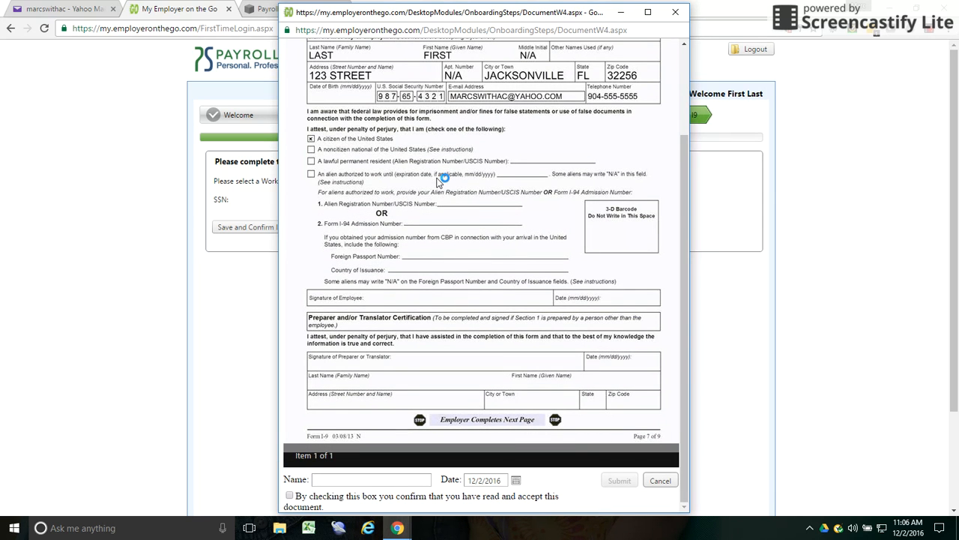
pyautogui.click(289, 495)
pyautogui.click(366, 479)
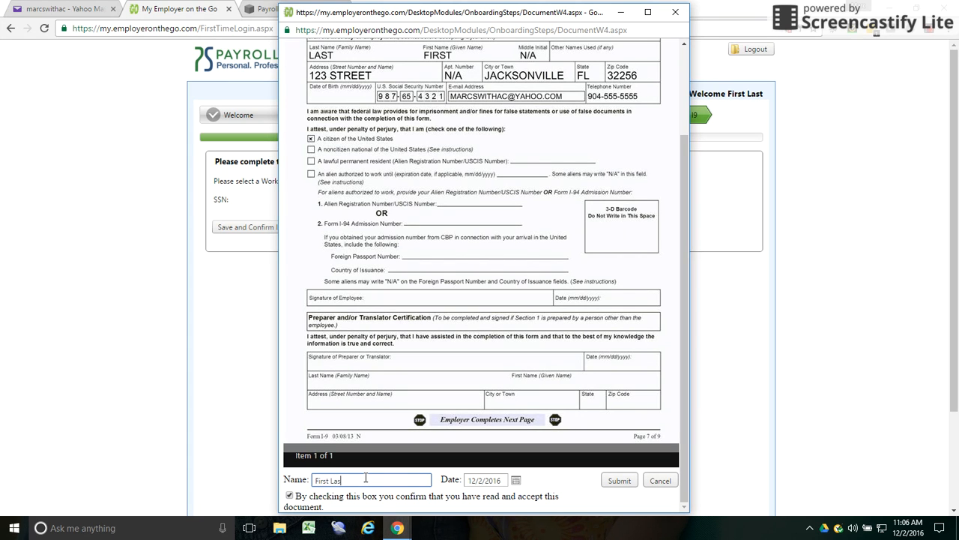
pyautogui.click(622, 480)
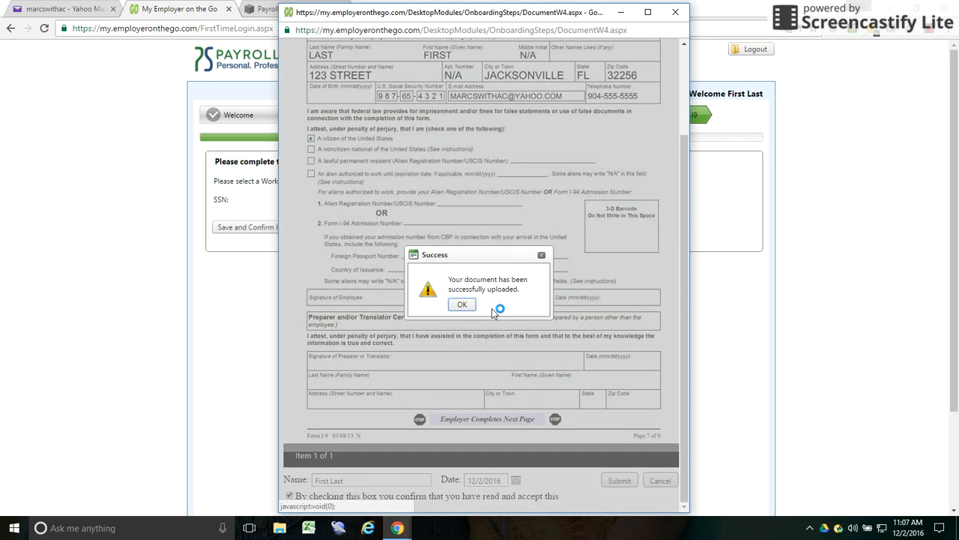
pyautogui.click(465, 305)
# - Move past the I9 step and complete registration from the thank-you page
pyautogui.scroll(-3, 605, 323)
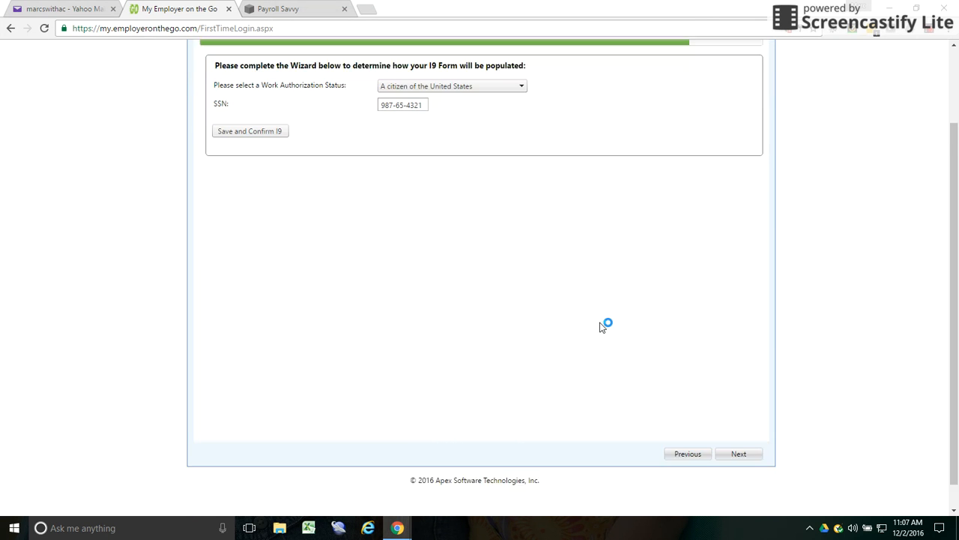
pyautogui.click(738, 425)
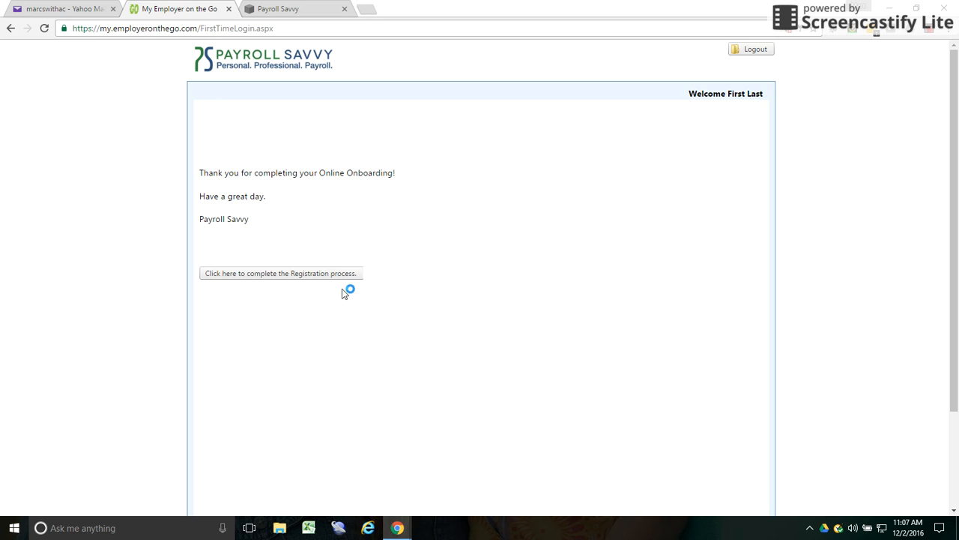
pyautogui.click(264, 275)
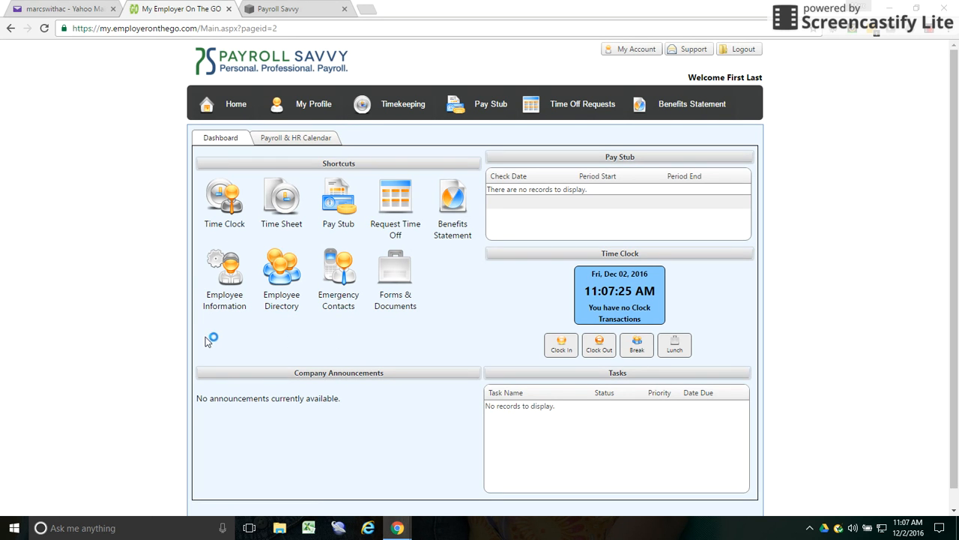
pyautogui.click(350, 186)
pyautogui.scroll(-1, 447, 288)
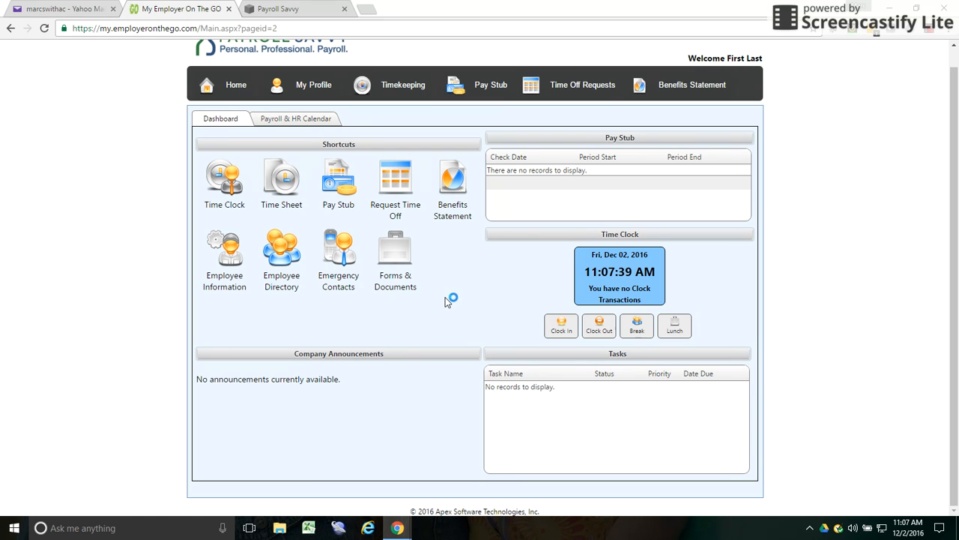
pyautogui.scroll(1, 445, 297)
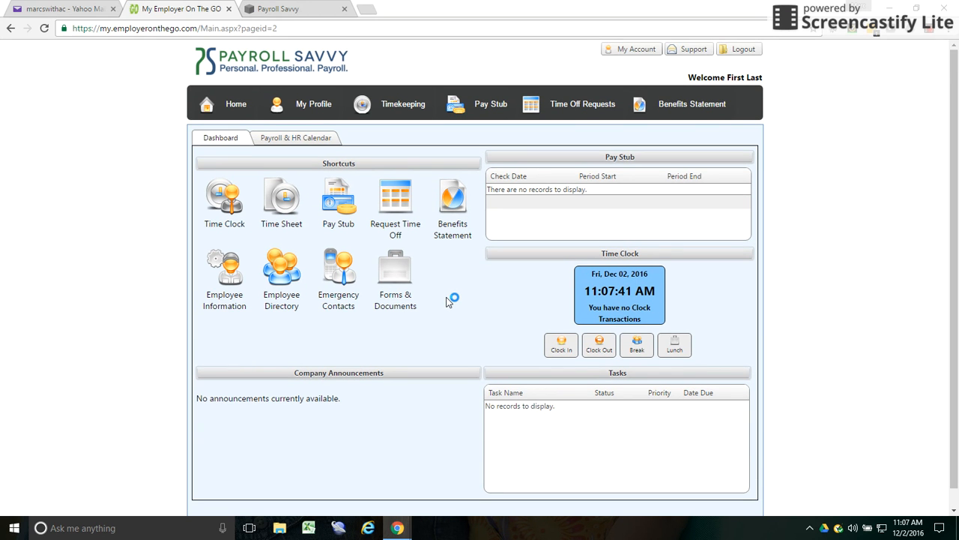